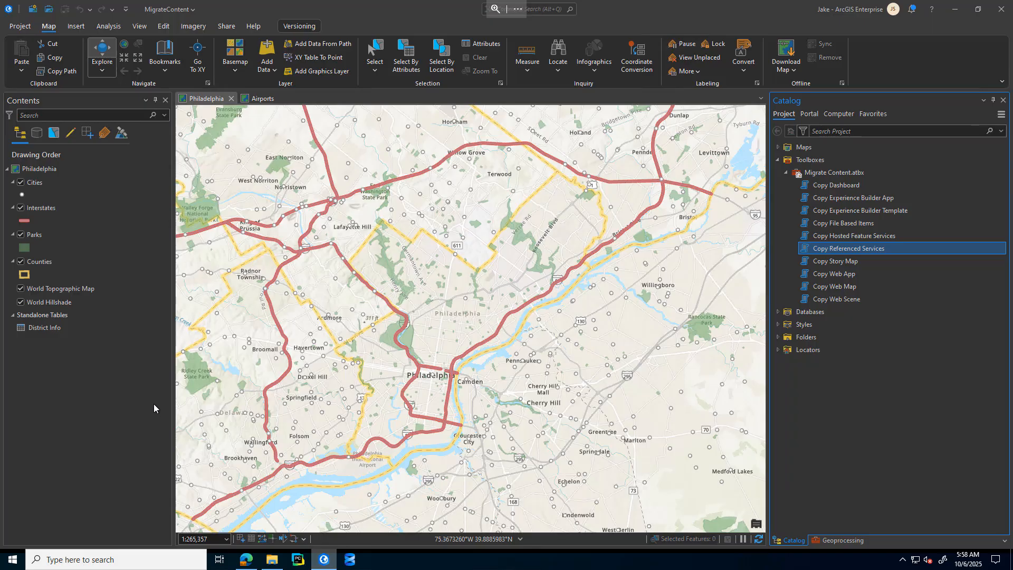
# Step: List the Philadelphia map's contents by data source, examine where each layer and the District Info table is stored, and restore drawing order
pyautogui.click(144, 303)
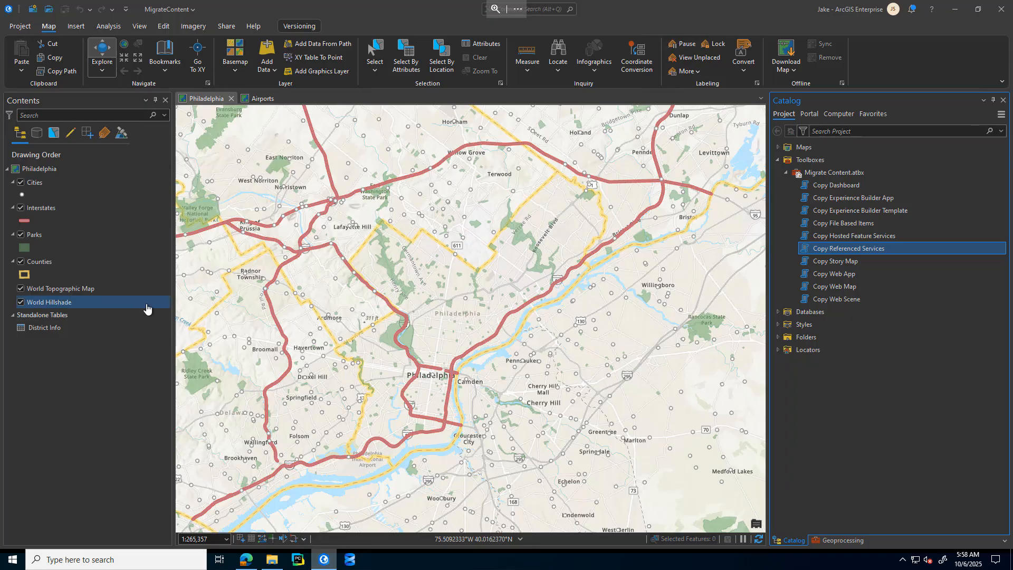
pyautogui.click(37, 133)
pyautogui.click(55, 184)
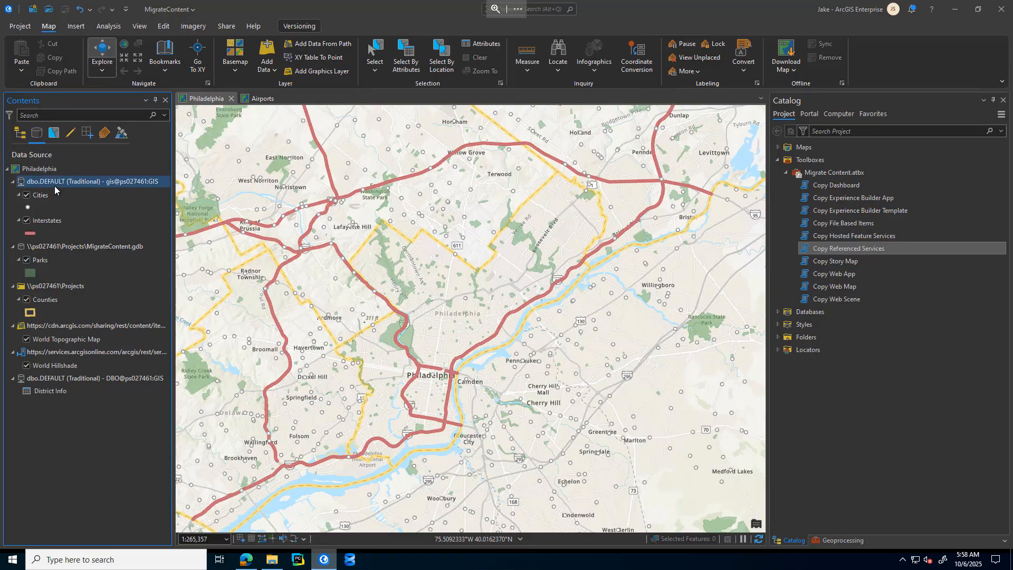
pyautogui.click(49, 196)
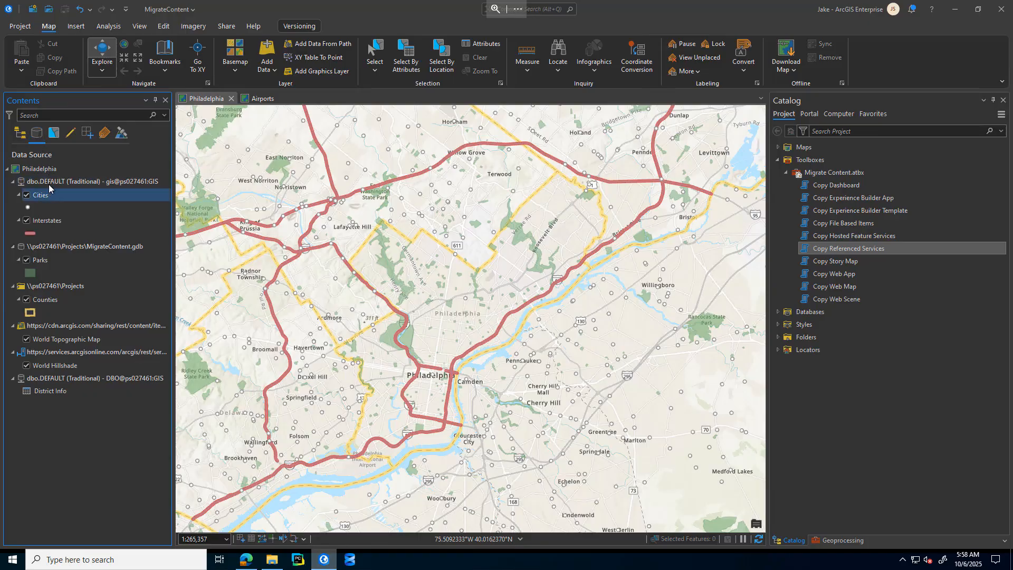
pyautogui.click(67, 183)
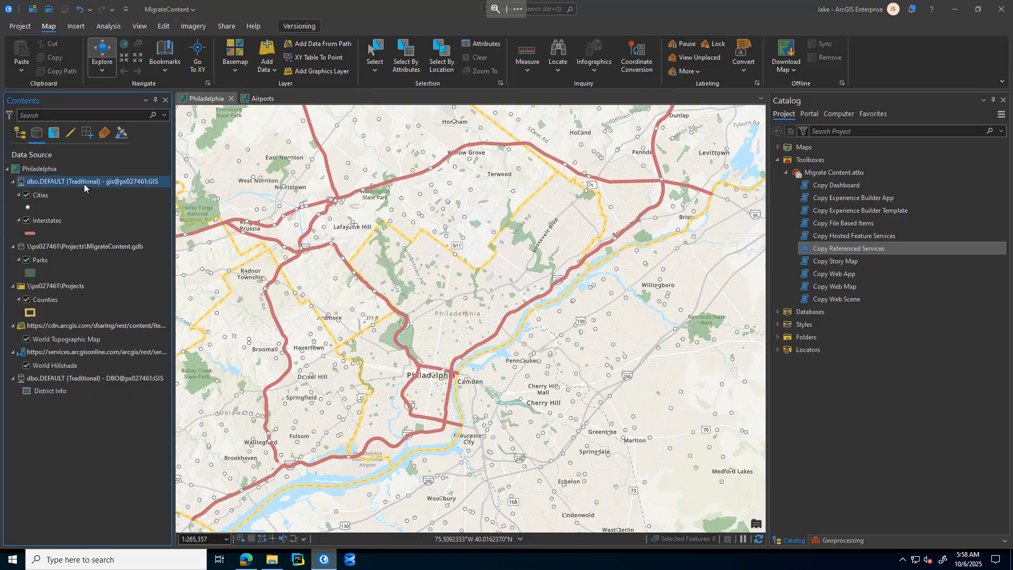
pyautogui.click(43, 262)
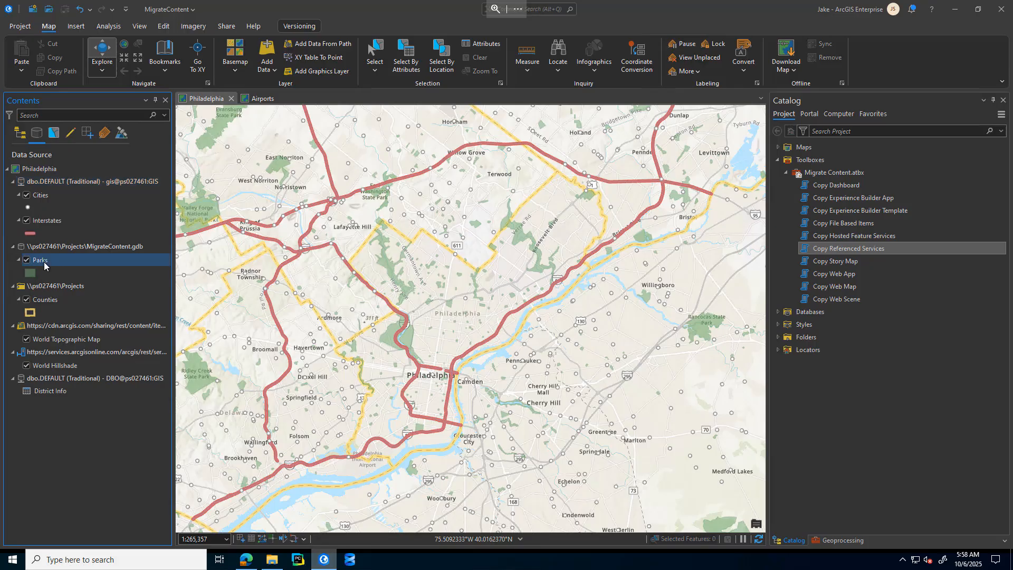
pyautogui.click(53, 299)
pyautogui.click(47, 393)
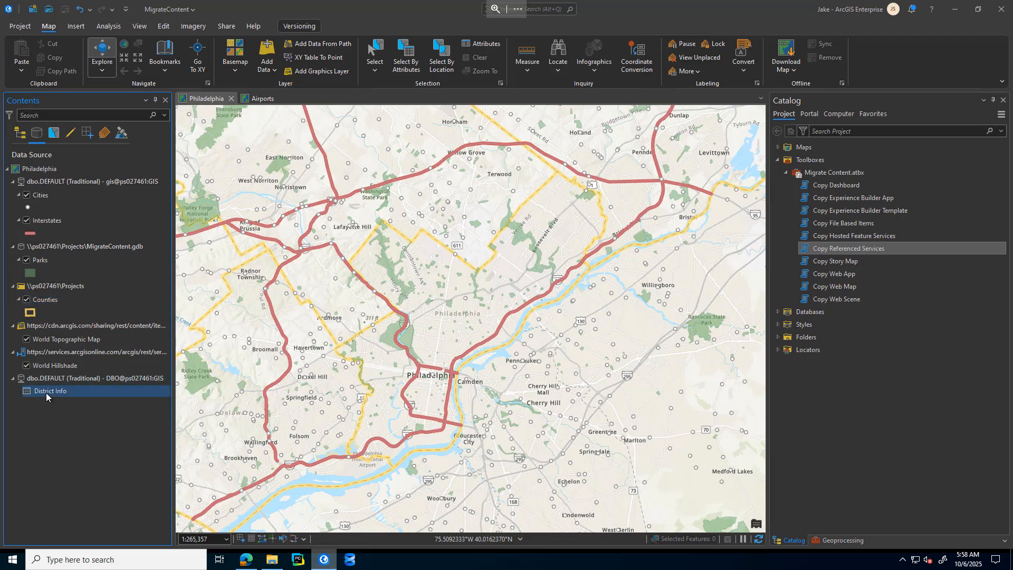
pyautogui.click(104, 381)
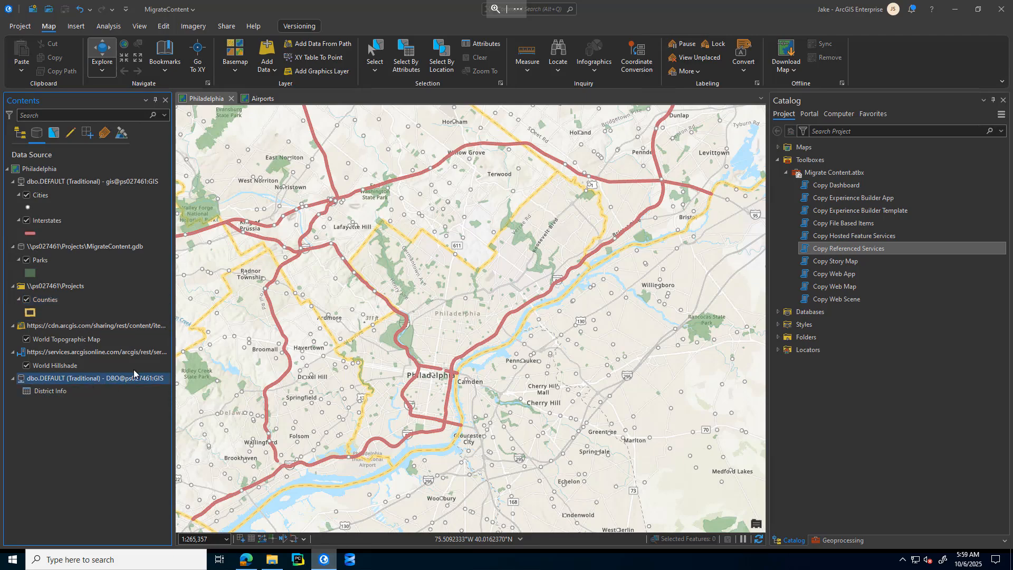
pyautogui.click(20, 133)
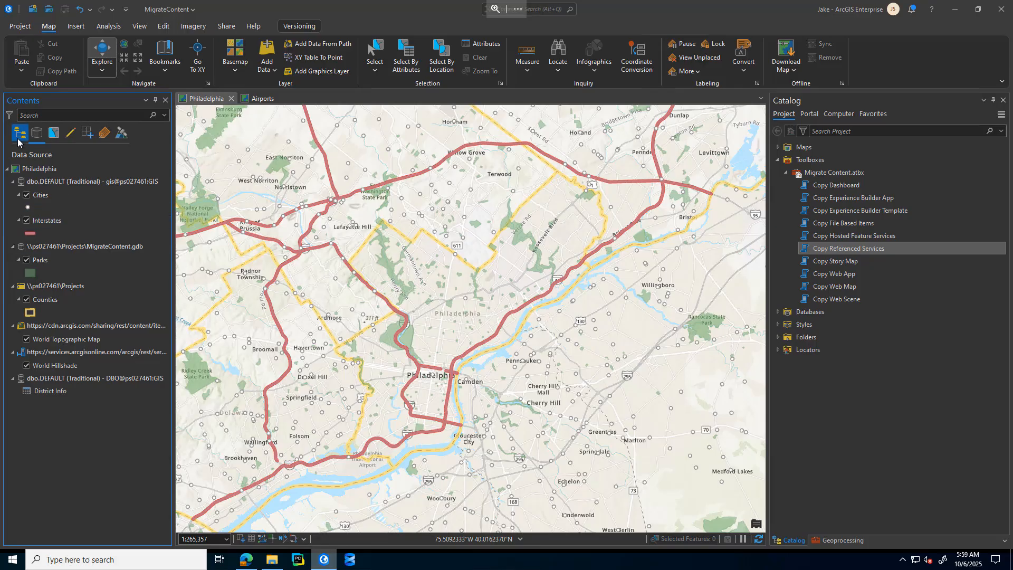
# Step: Switch to the browser, review the PhiladelphiaCounty service's capabilities in Server Manager, and compare the Philadelphia folder in both portals
pyautogui.click(240, 564)
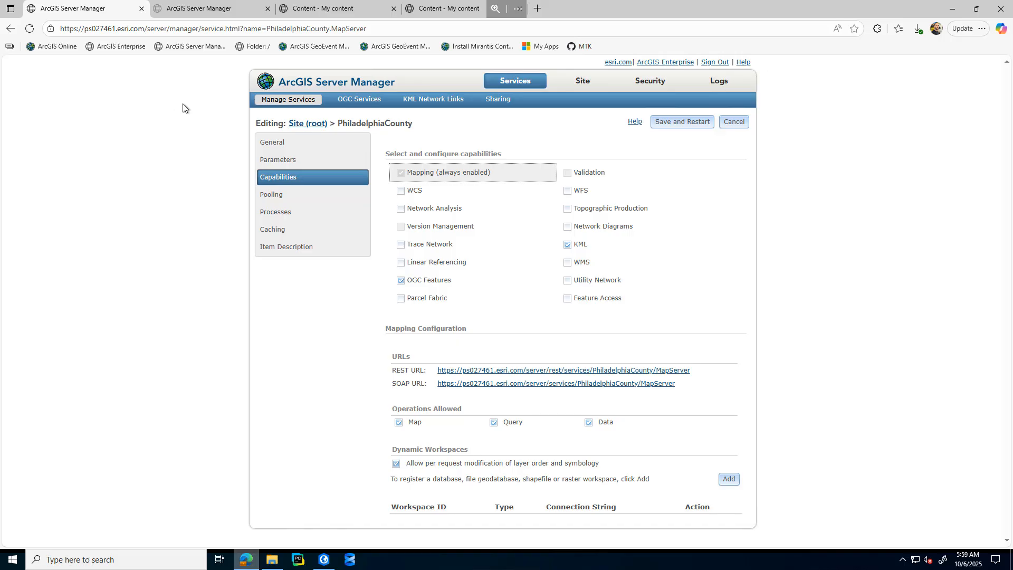
pyautogui.click(514, 87)
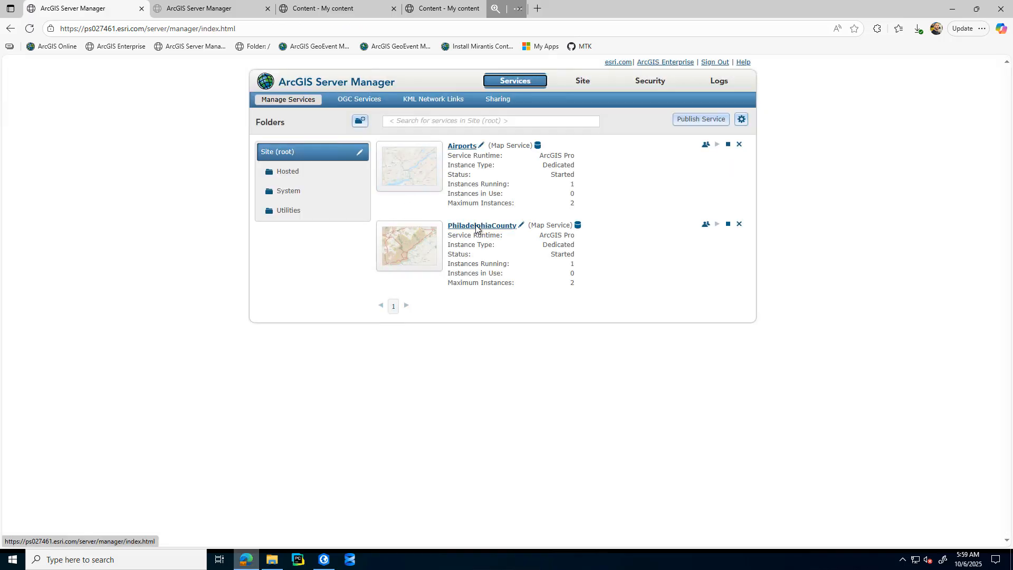
pyautogui.click(484, 226)
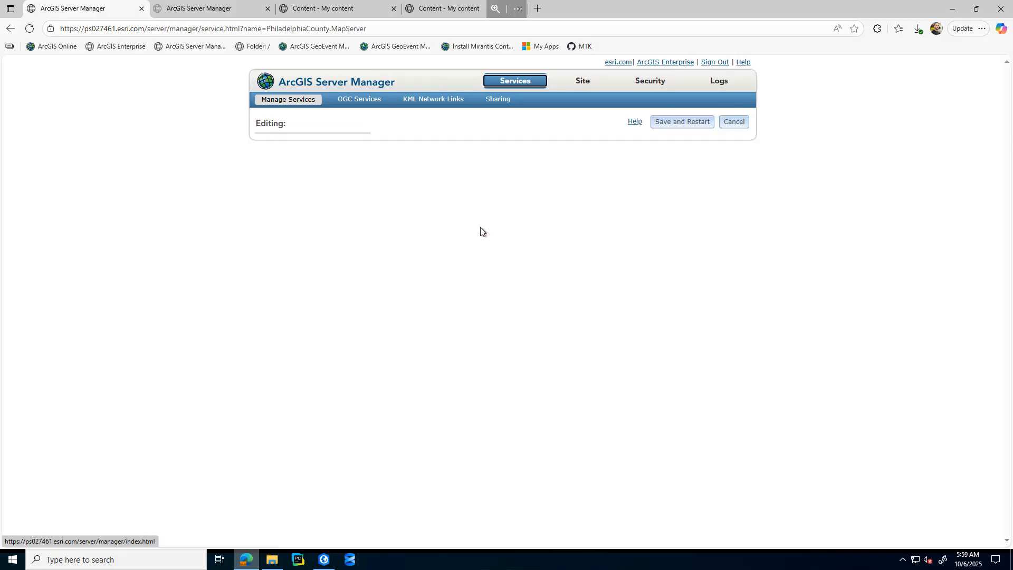
pyautogui.click(283, 179)
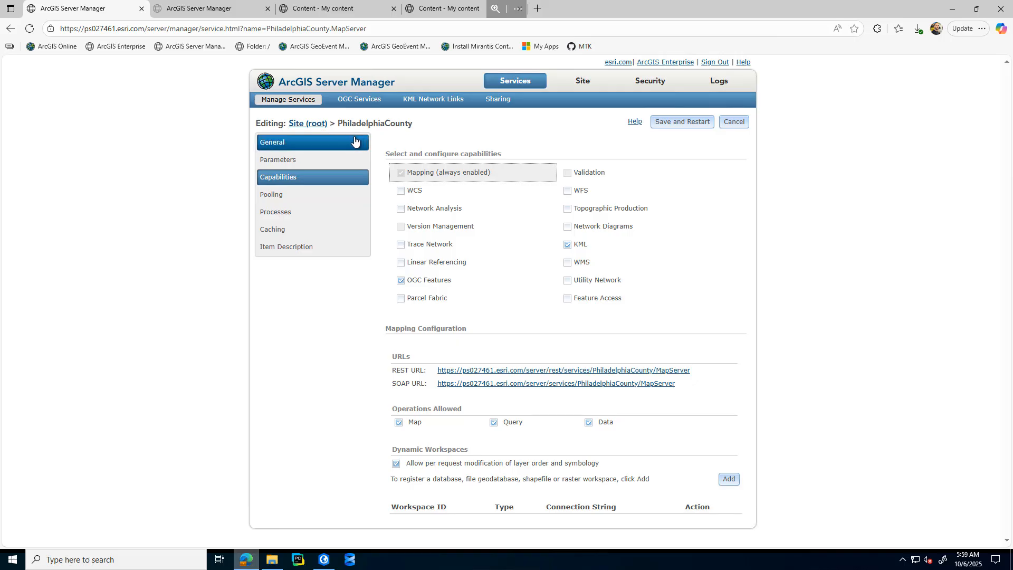
pyautogui.click(343, 12)
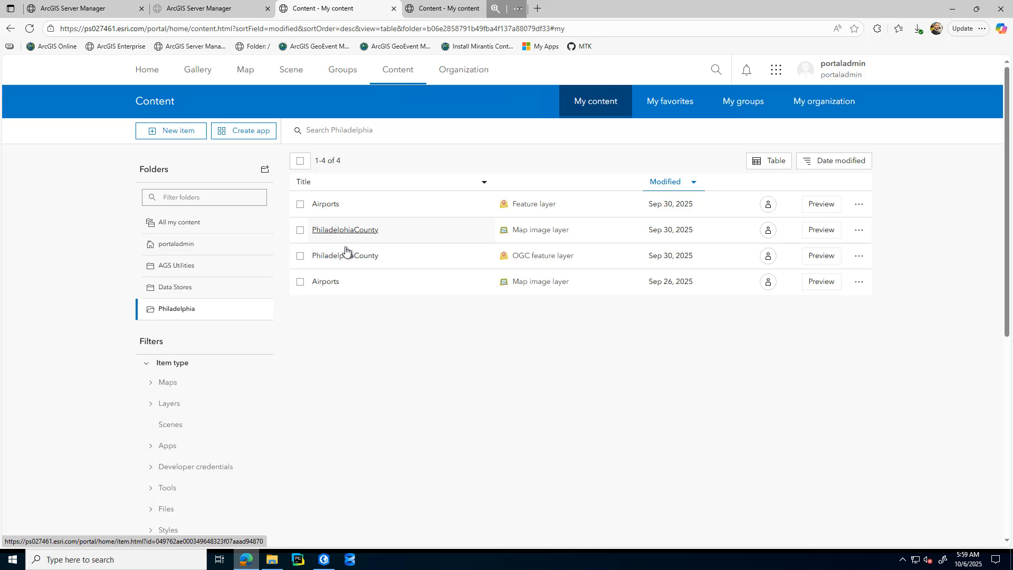
pyautogui.click(443, 10)
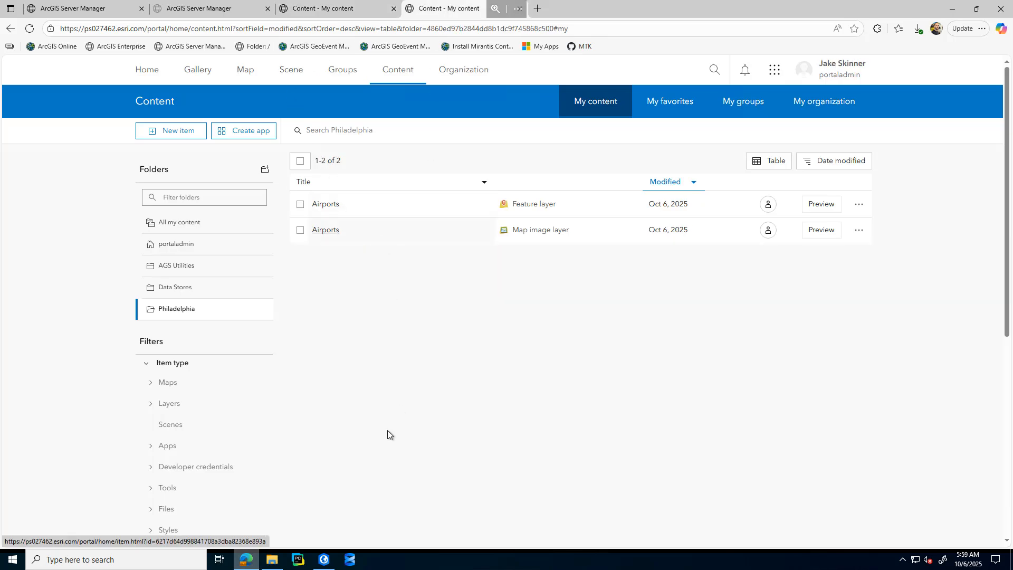
pyautogui.click(324, 562)
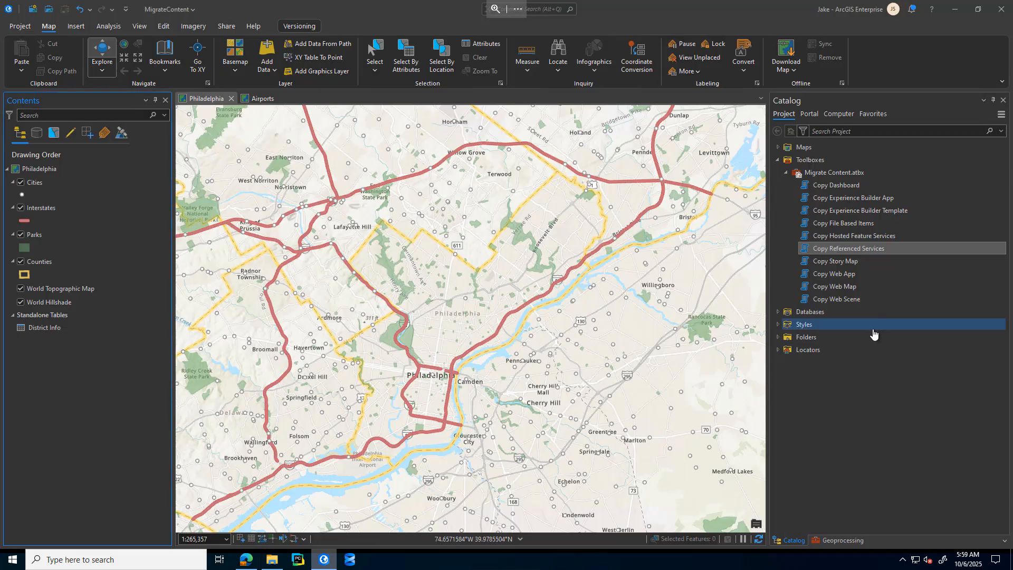
pyautogui.doubleClick(843, 251)
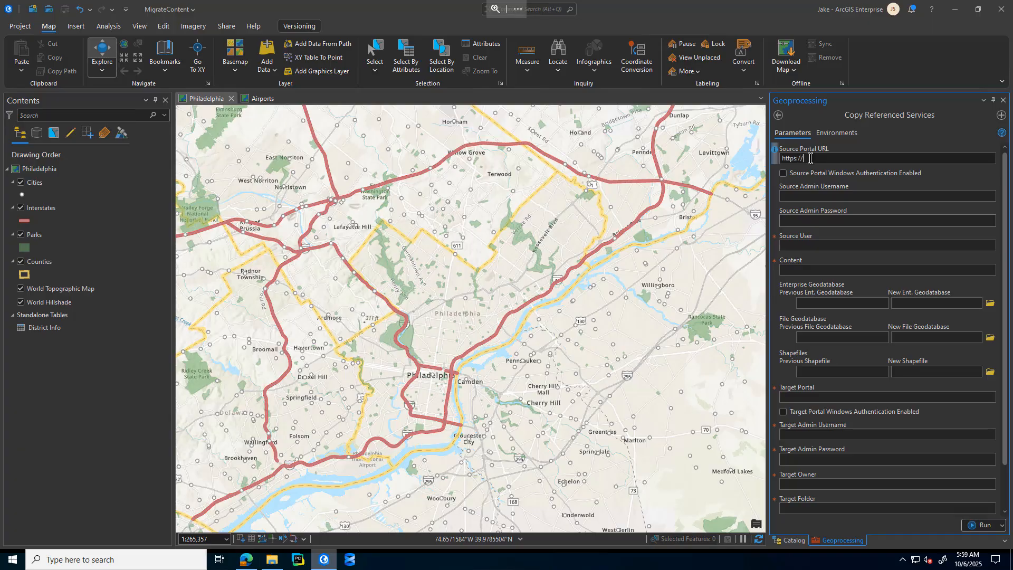
pyautogui.click(809, 158)
pyautogui.write('https://ps27461.esri.com/port')
pyautogui.press('Tab')
pyautogui.press('Tab')
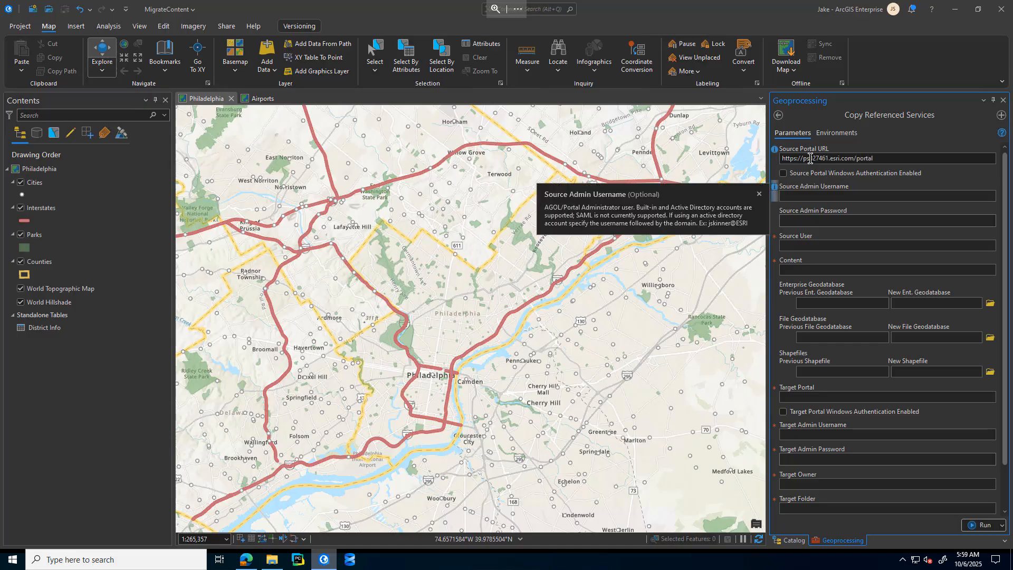
# Step: Enter portaladmin as the source admin username and fill in the source admin password
pyautogui.write('portaladmin')
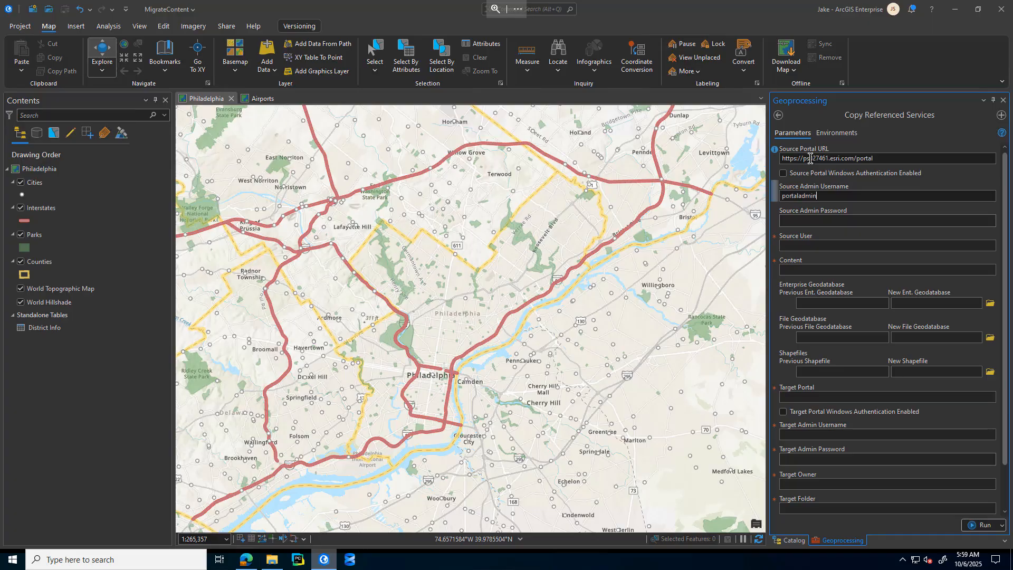
pyautogui.press('Tab')
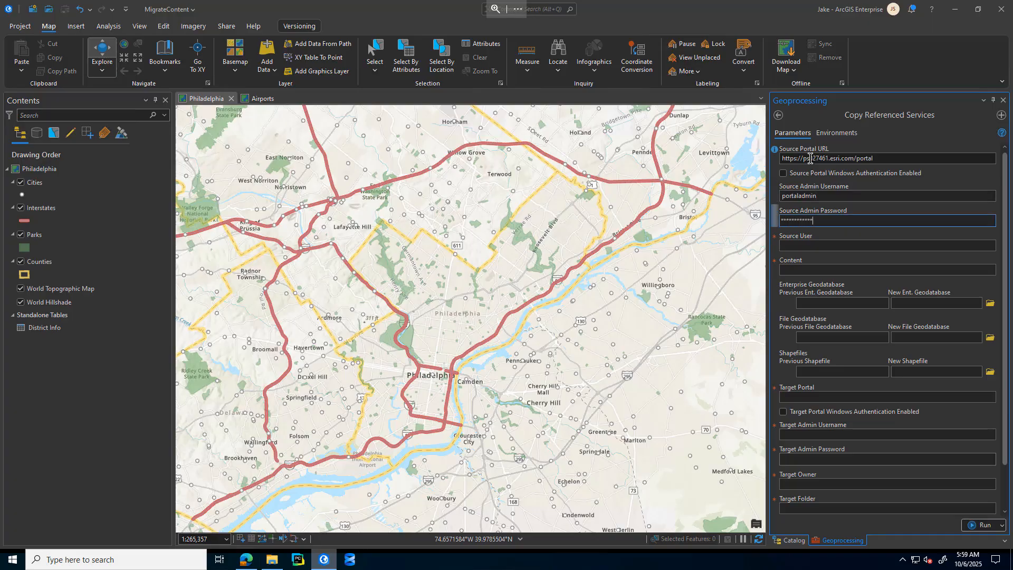
pyautogui.press('Tab')
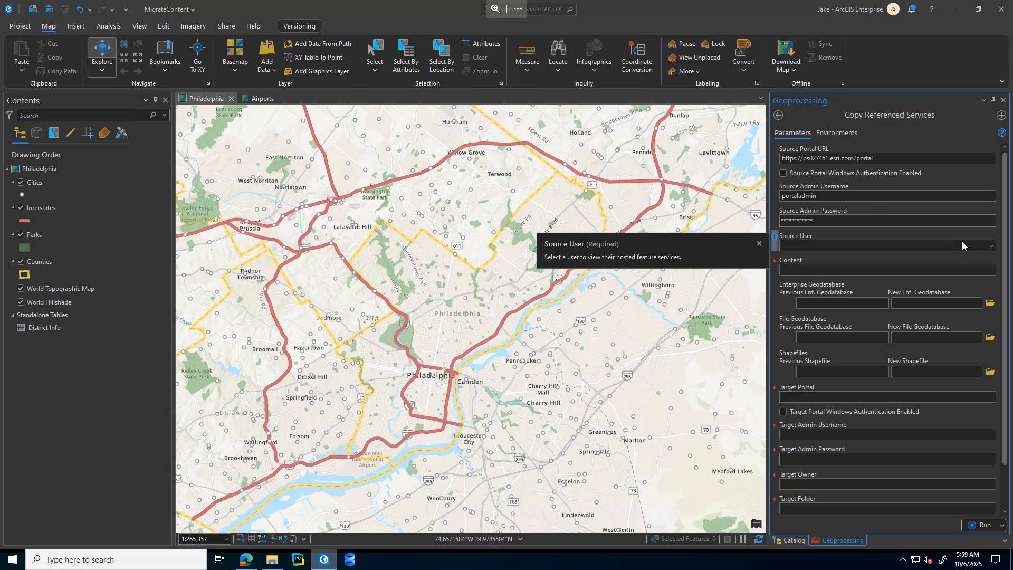
# Step: Set the source user to portaladmin and choose the PhiladelphiaCounty map service as the content to copy
pyautogui.click(991, 246)
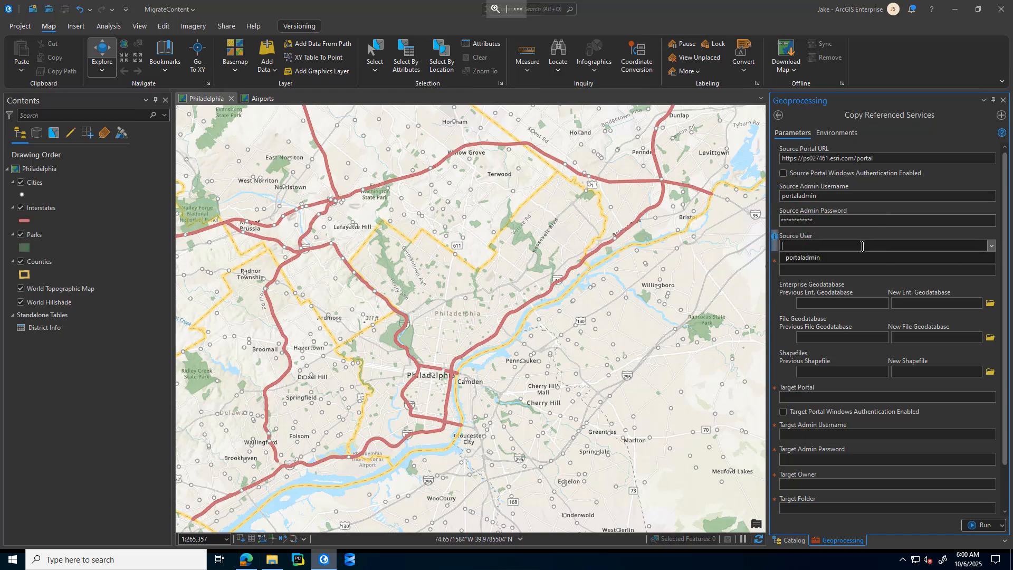
pyautogui.click(817, 258)
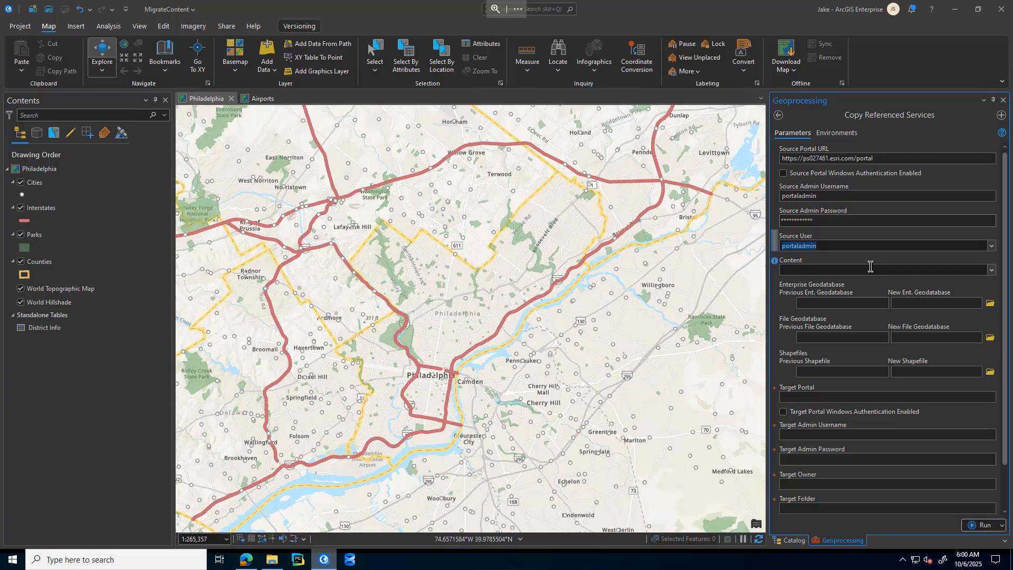
pyautogui.click(991, 271)
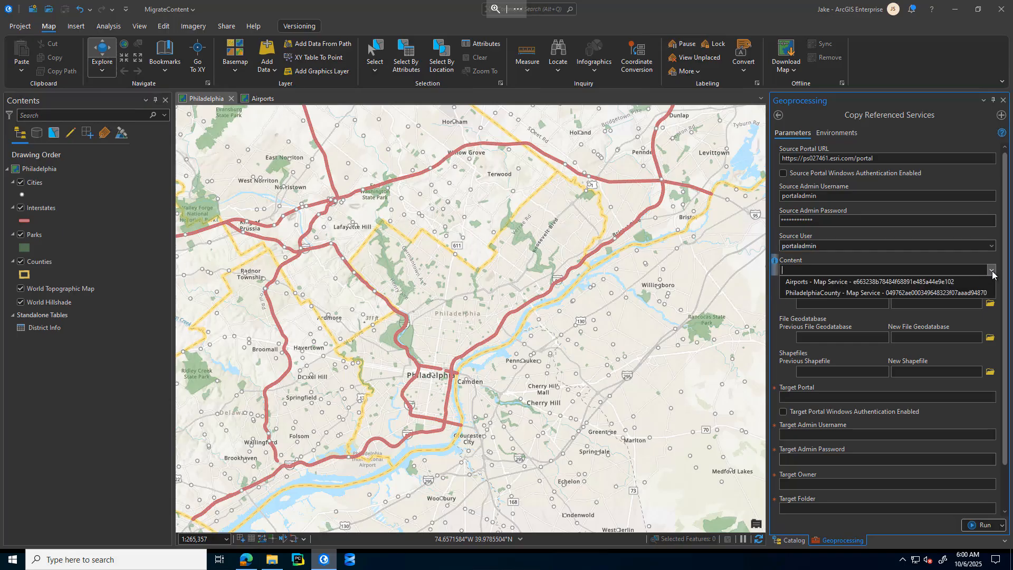
pyautogui.click(827, 293)
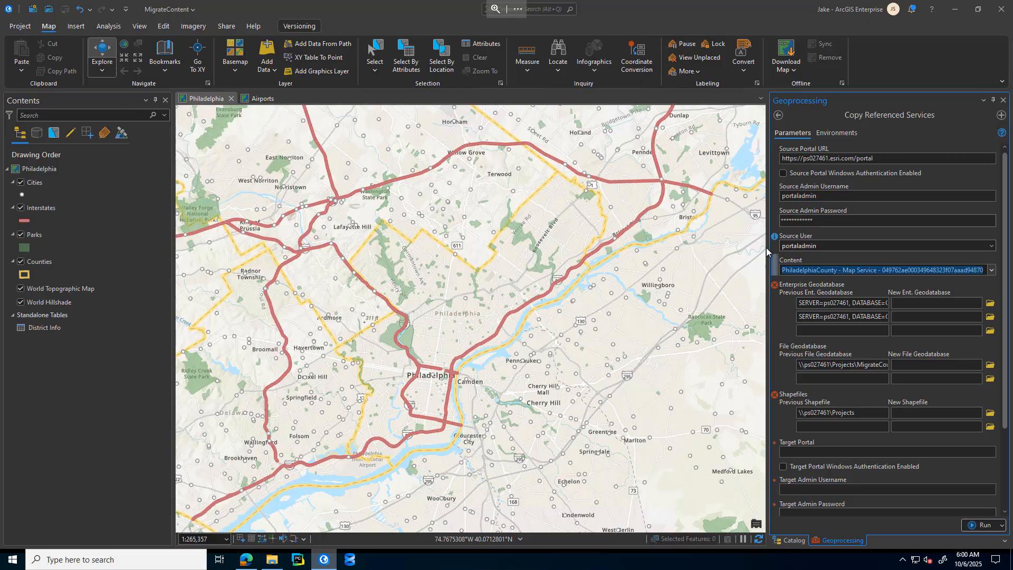
# Step: Map the previous enterprise geodatabase with USER=gis to the new connection SQLServer-ps027462-GIS(gis).sde
pyautogui.moveTo(772, 249); pyautogui.dragTo(611, 250)
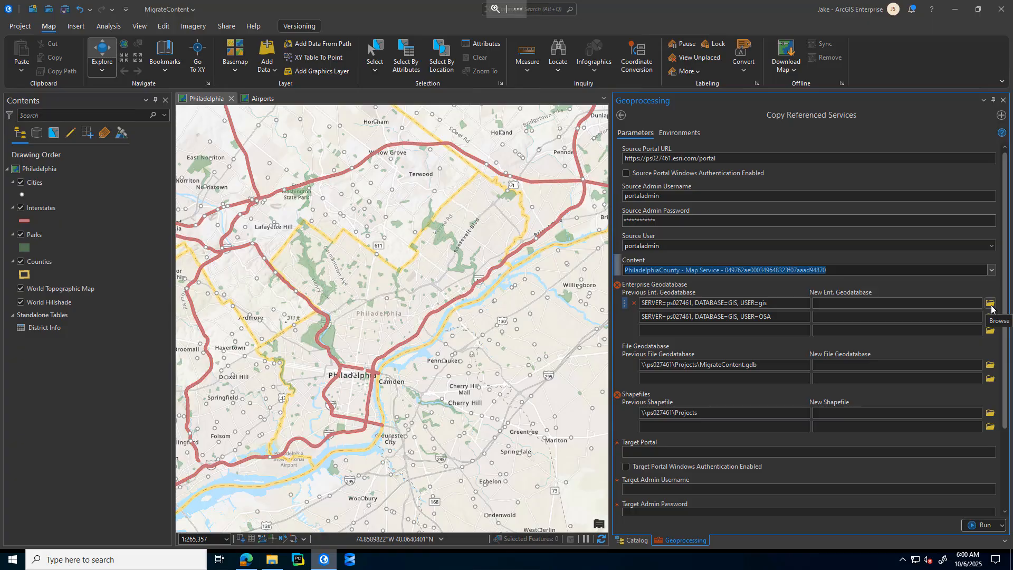
pyautogui.click(685, 304)
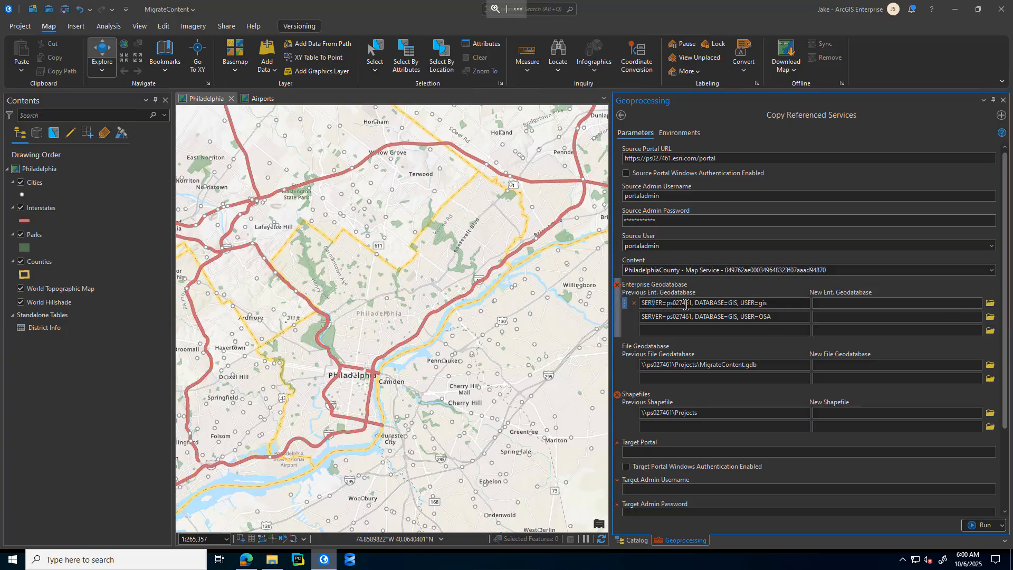
pyautogui.moveTo(686, 304); pyautogui.dragTo(769, 303)
pyautogui.click(990, 305)
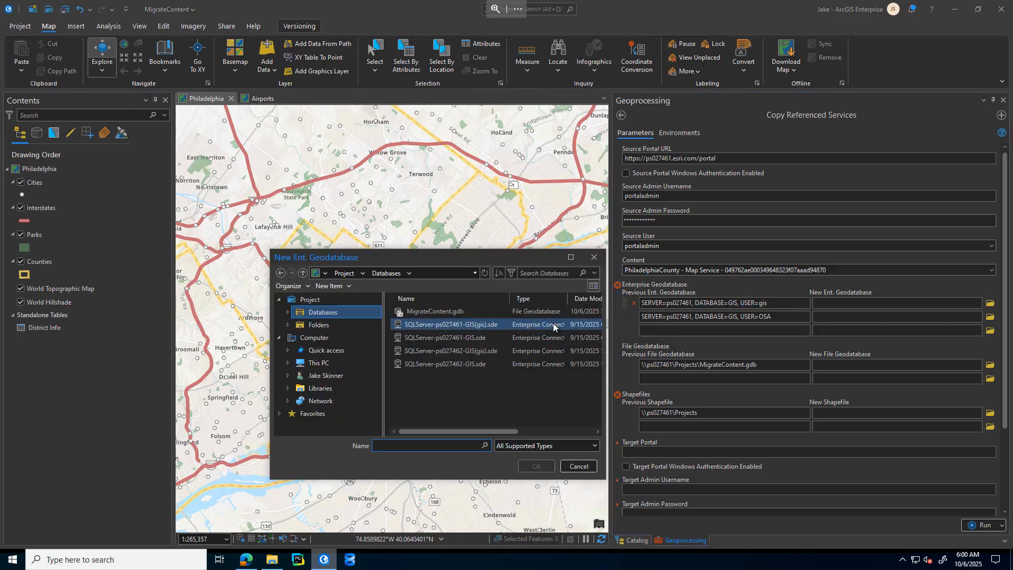
pyautogui.click(476, 350)
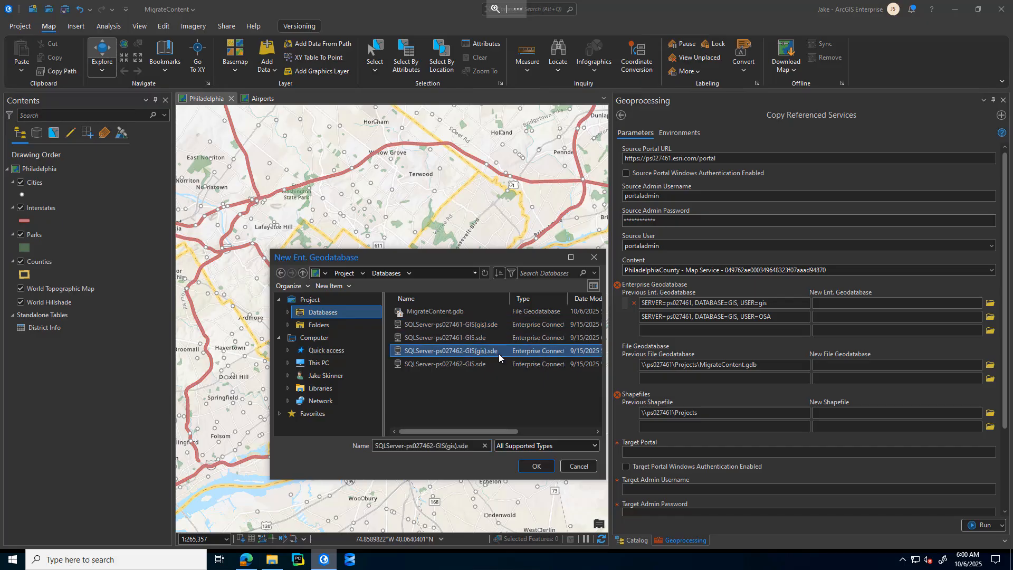
pyautogui.click(532, 466)
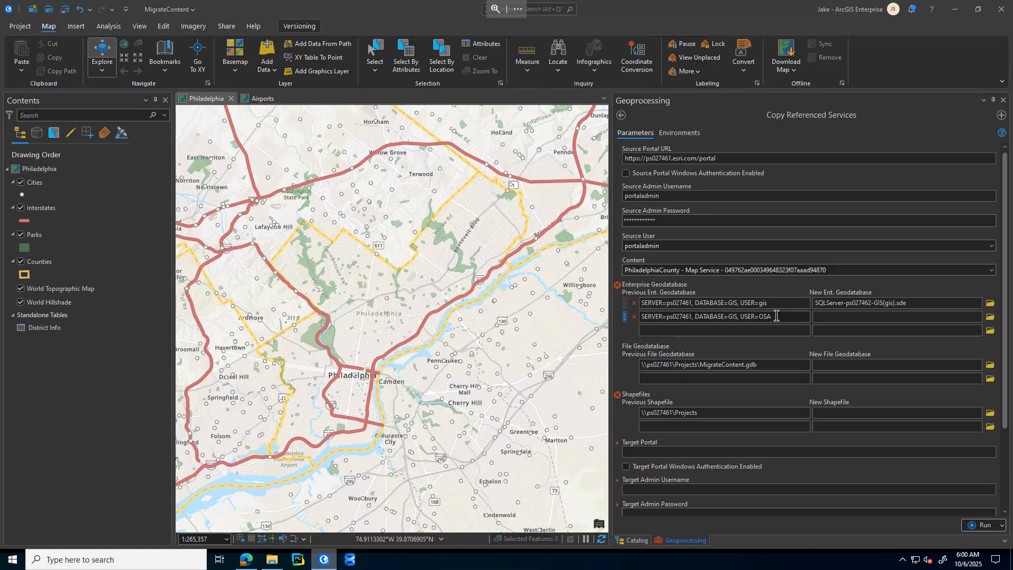
# Step: Map the previous enterprise geodatabase with USER=OSA to the new connection SQLServer-ps027462-GIS.sde
pyautogui.moveTo(774, 316); pyautogui.dragTo(760, 315)
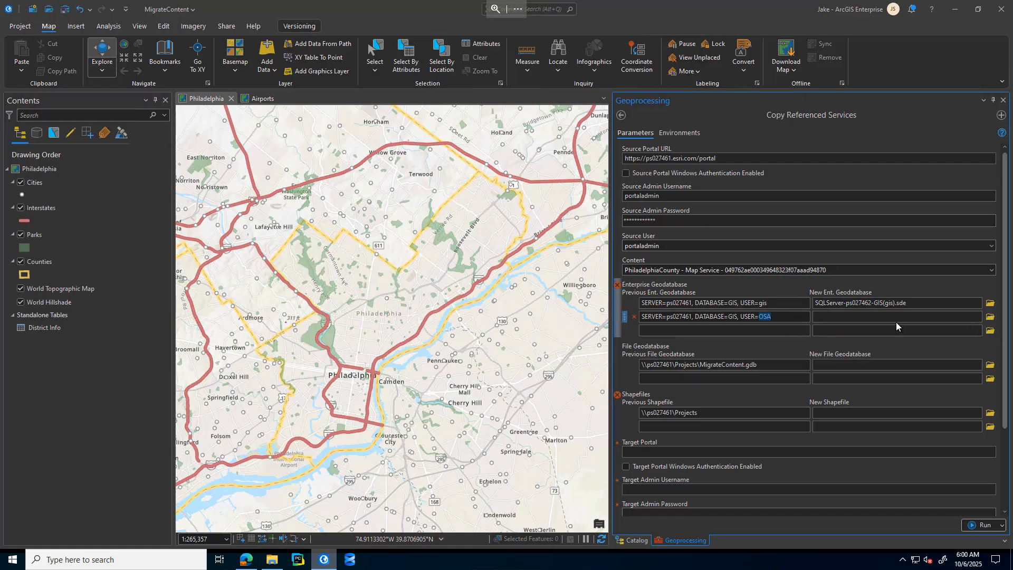
pyautogui.click(991, 318)
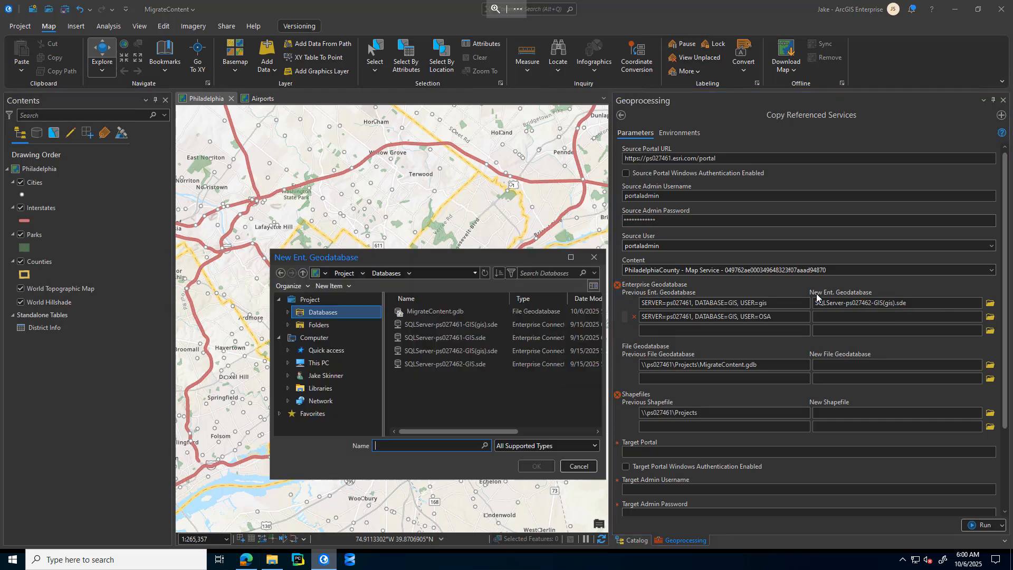
pyautogui.click(465, 364)
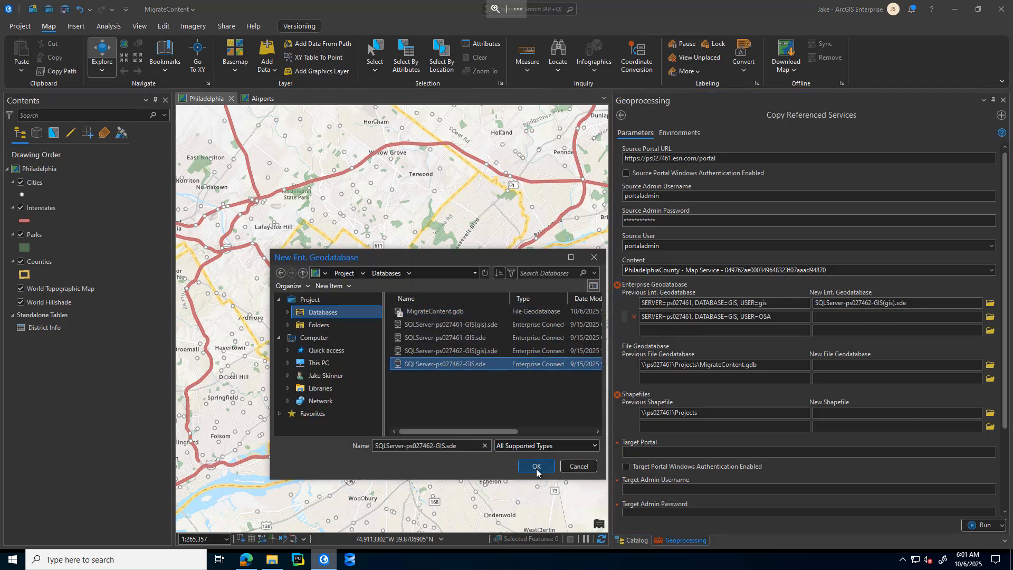
pyautogui.click(535, 467)
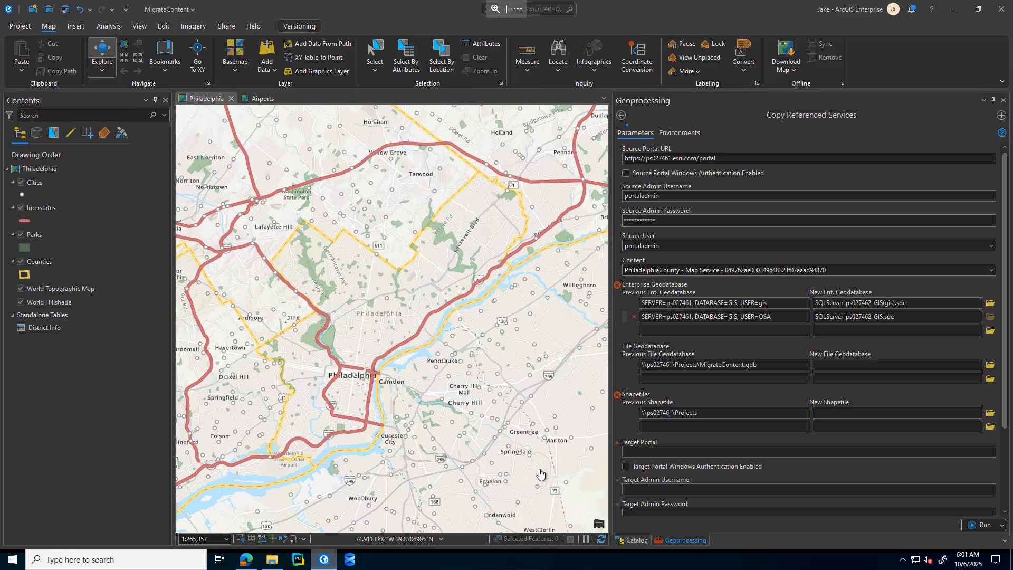
# Step: Copy the previous MigrateContent.gdb path as the new file geodatabase, changing its server name to ps027462
pyautogui.click(673, 365)
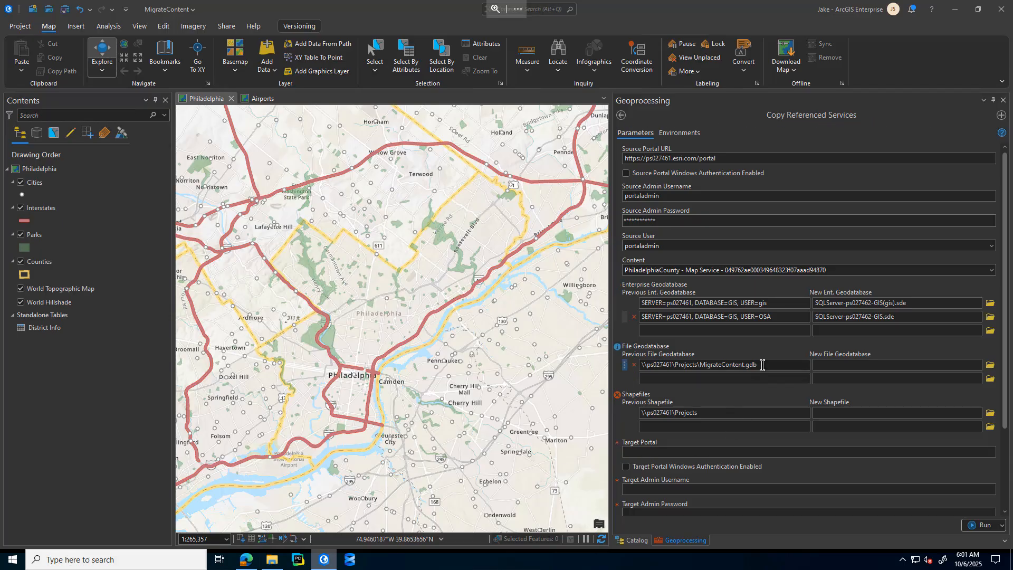
pyautogui.tripleClick(673, 365)
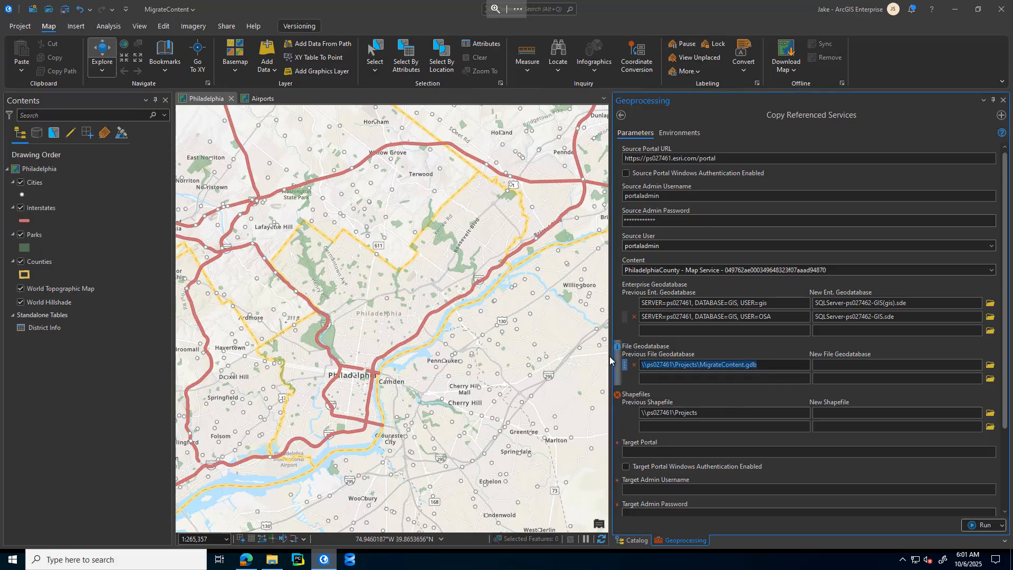
pyautogui.hotkey('ctrl', 'c')
pyautogui.click(826, 366)
pyautogui.hotkey('ctrl', 'v')
pyautogui.click(847, 365)
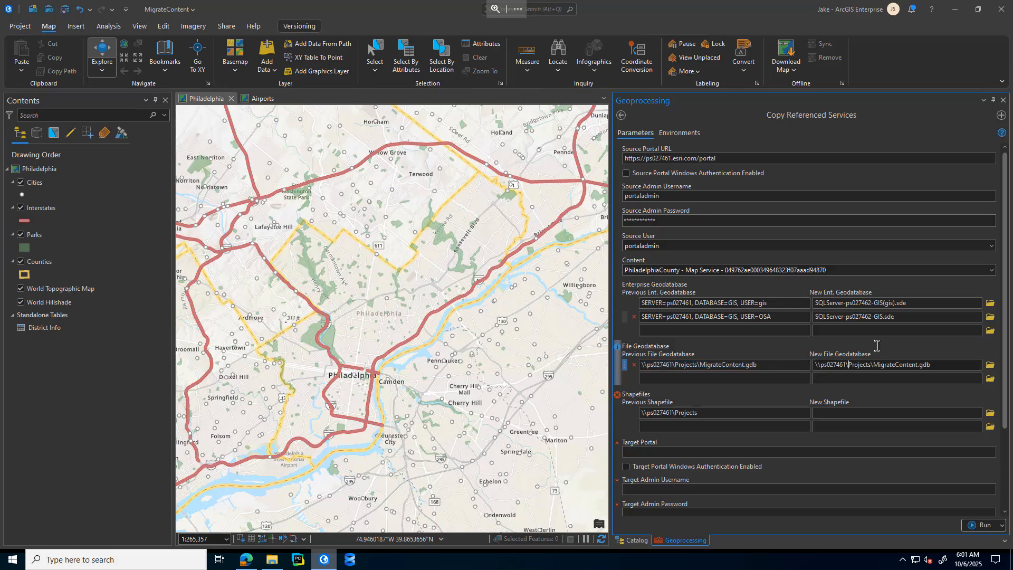
pyautogui.press('BackSpace')
pyautogui.write('2')
# Step: Copy the previous shapefile path \\ps027461\Projects as the new shapefile location
pyautogui.click(664, 412)
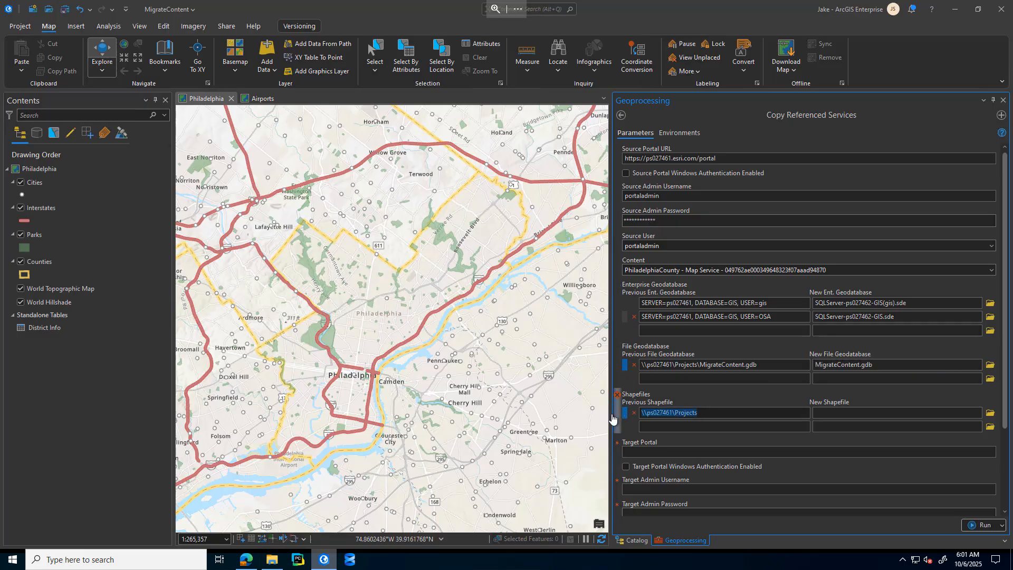
pyautogui.hotkey('ctrl', 'c')
pyautogui.click(842, 416)
pyautogui.hotkey('ctrl', 'v')
pyautogui.click(846, 413)
pyautogui.click(894, 412)
pyautogui.click(690, 452)
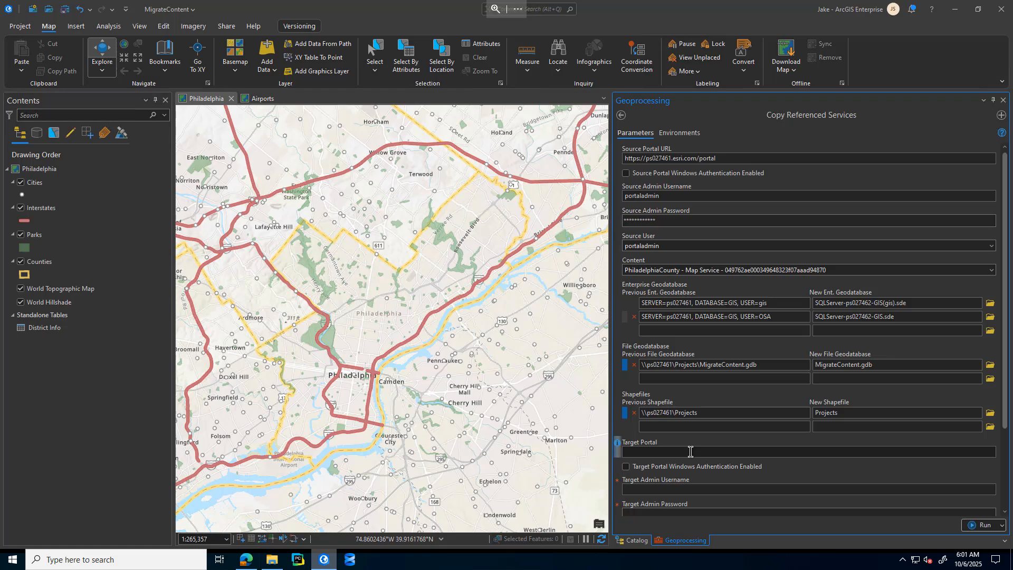
pyautogui.write('https://ps027462.esri.com/portal')
# Step: Set the target admin username to portaladmin and enter the target admin password
pyautogui.click(657, 489)
pyautogui.write('portal')
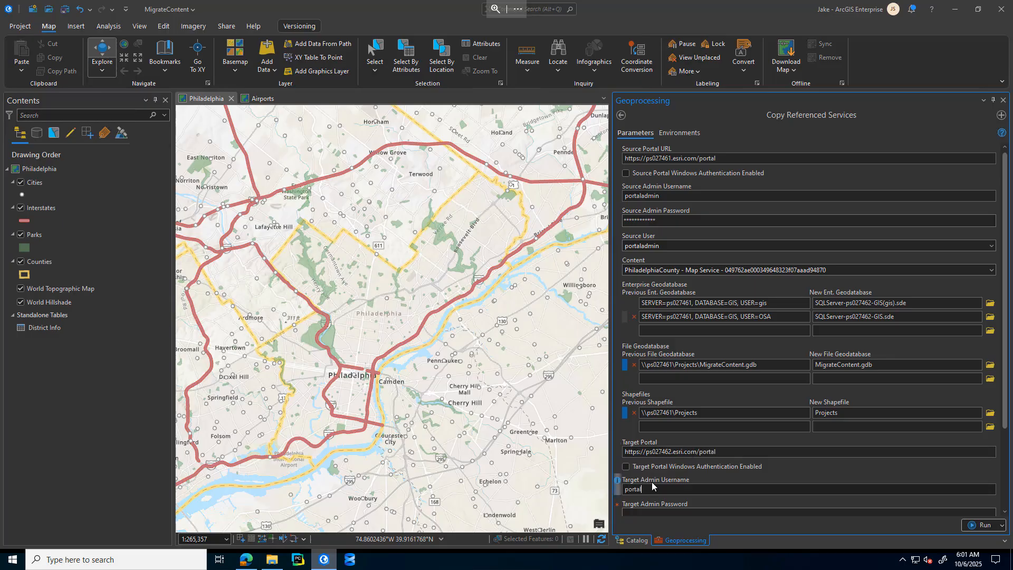
pyautogui.write('admin')
pyautogui.press('Tab')
pyautogui.write('****')
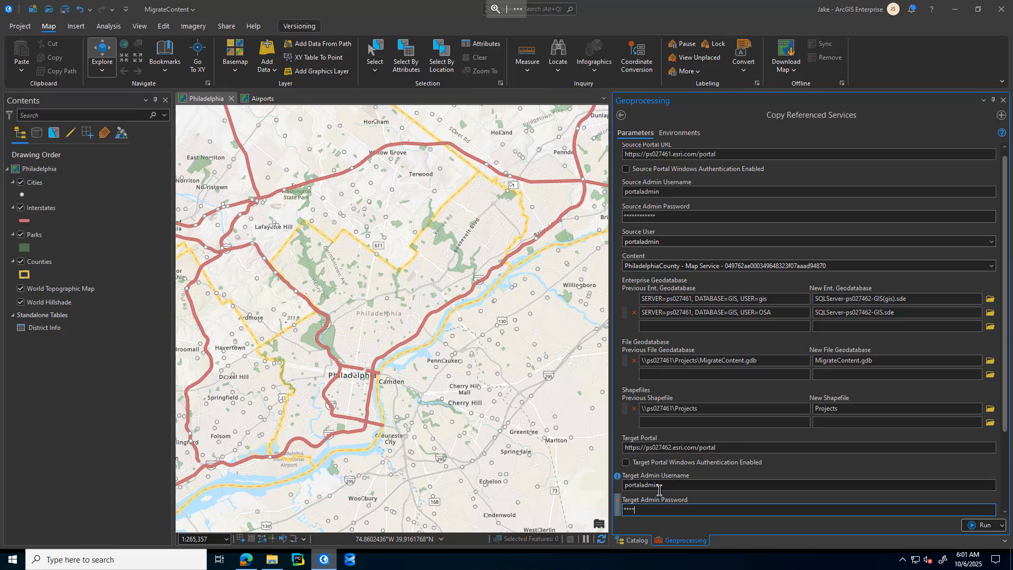
pyautogui.write('*******')
pyautogui.press('Tab')
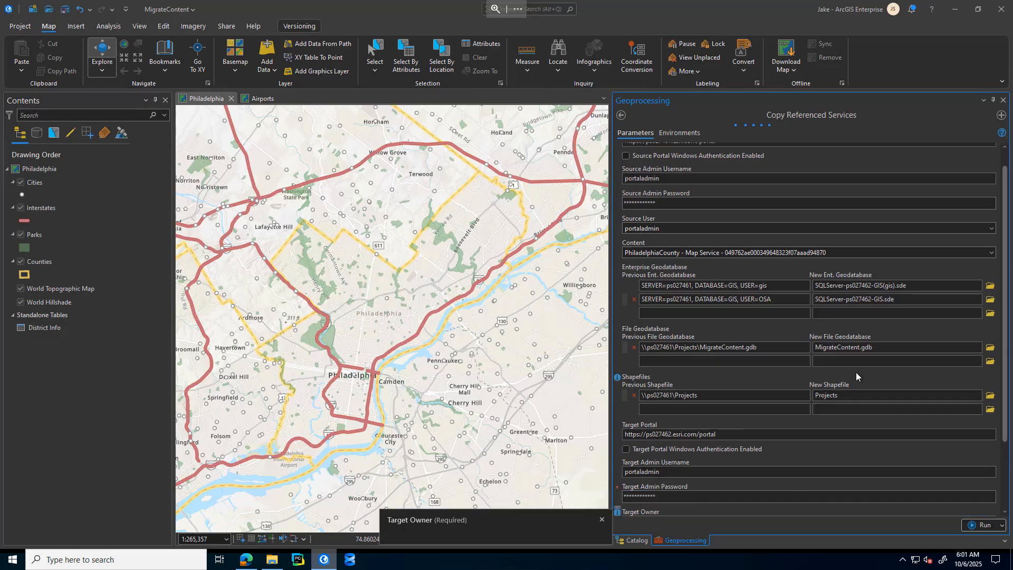
# Step: Choose portaladmin as the target owner and Philadelphia as the target folder
pyautogui.click(1006, 489)
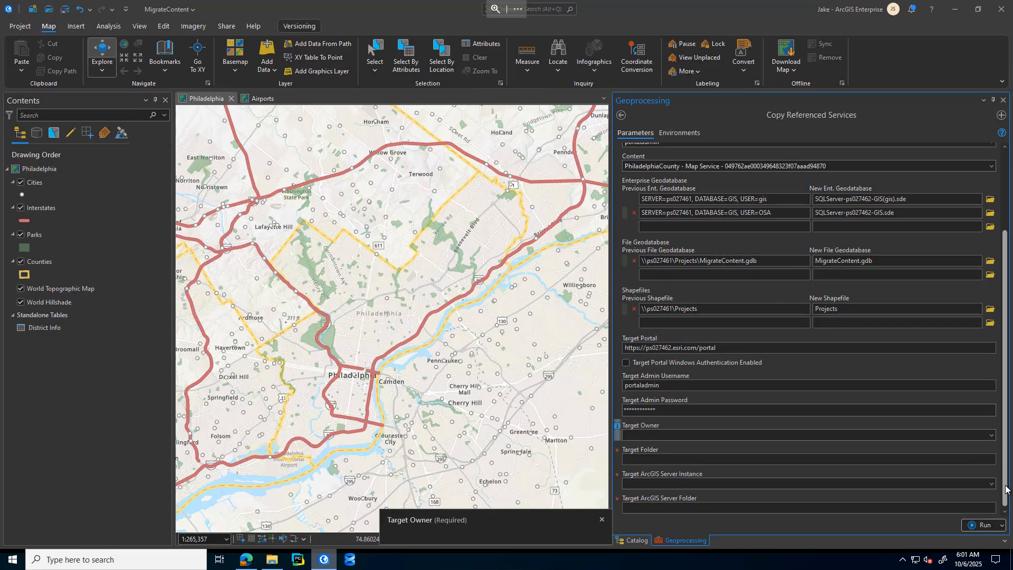
pyautogui.click(992, 436)
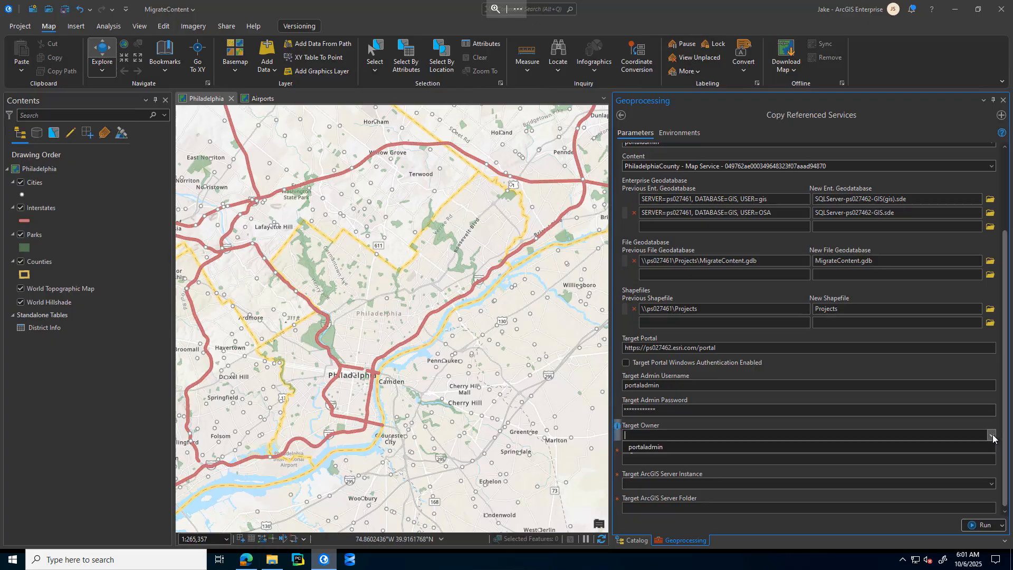
pyautogui.click(964, 447)
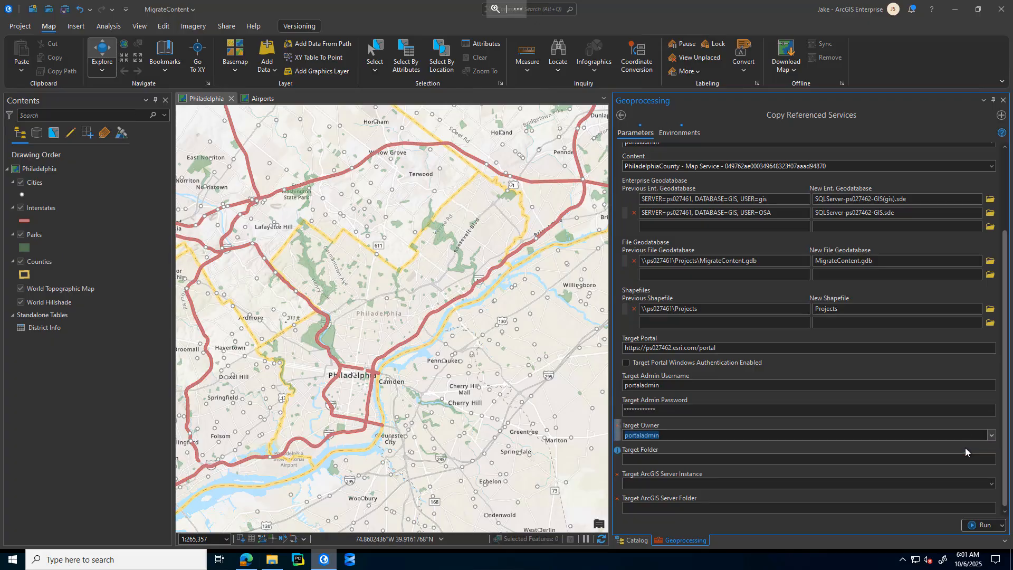
pyautogui.click(991, 459)
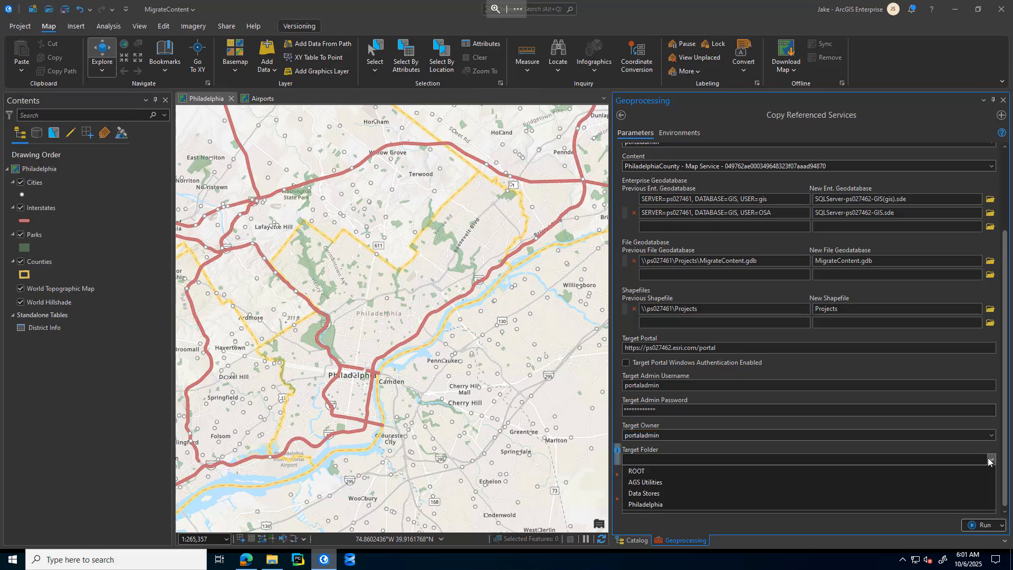
pyautogui.click(653, 505)
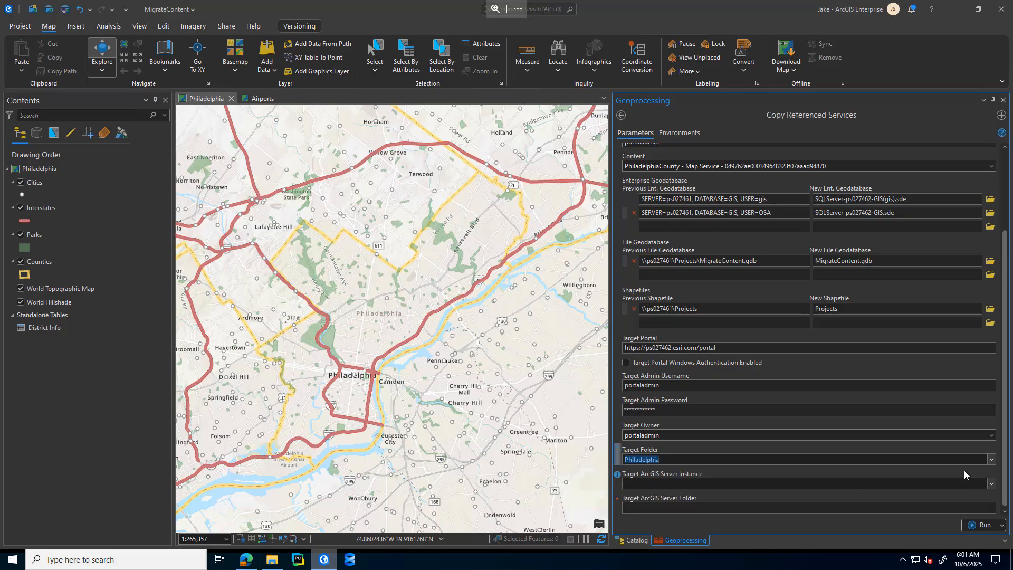
pyautogui.click(992, 484)
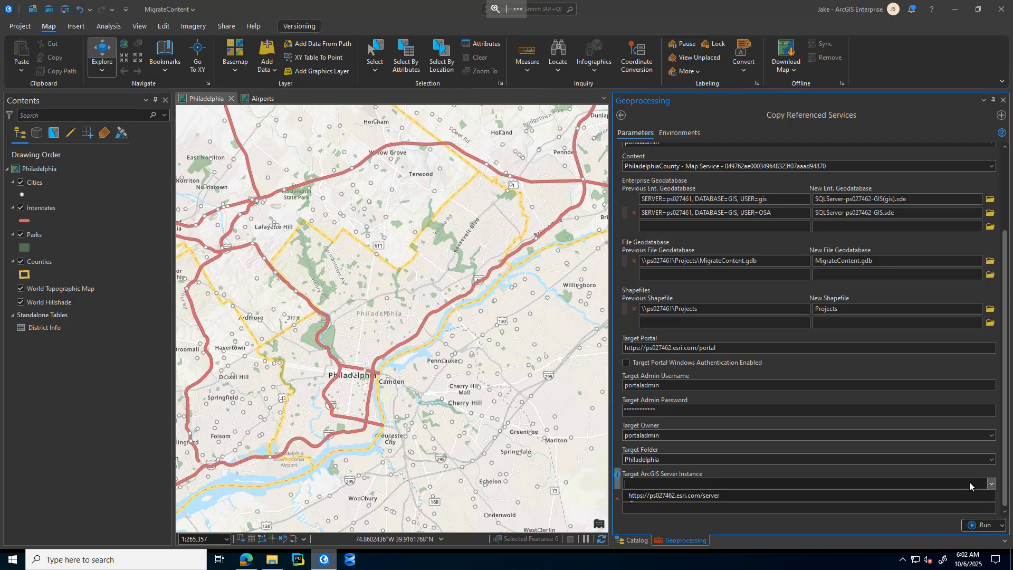
pyautogui.click(700, 497)
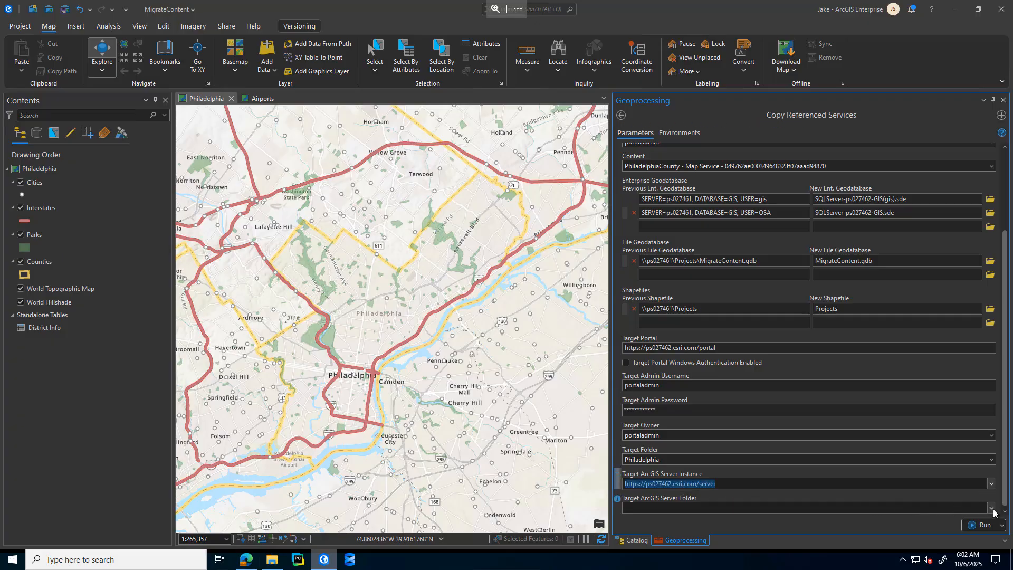
pyautogui.click(992, 507)
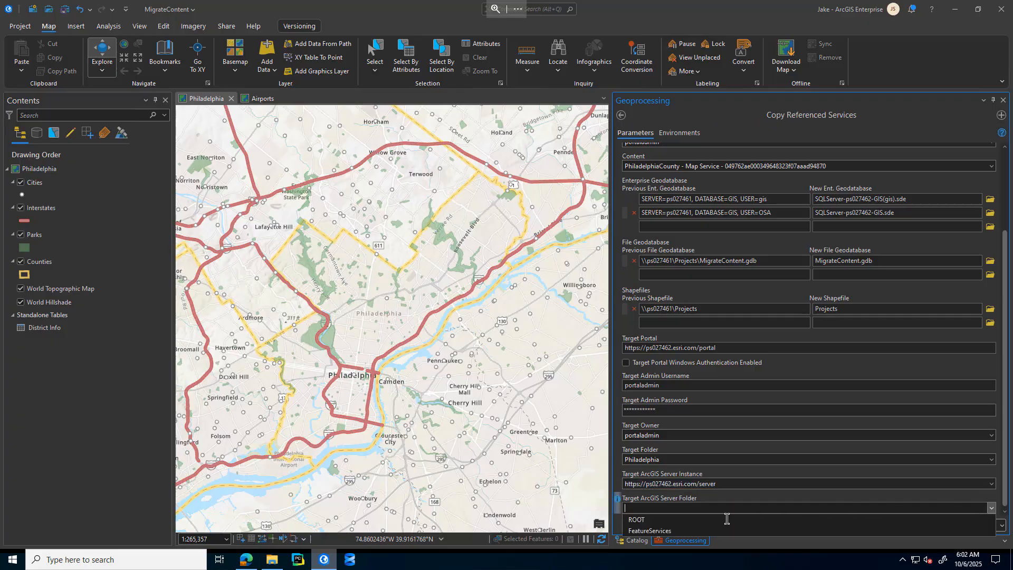
pyautogui.click(641, 520)
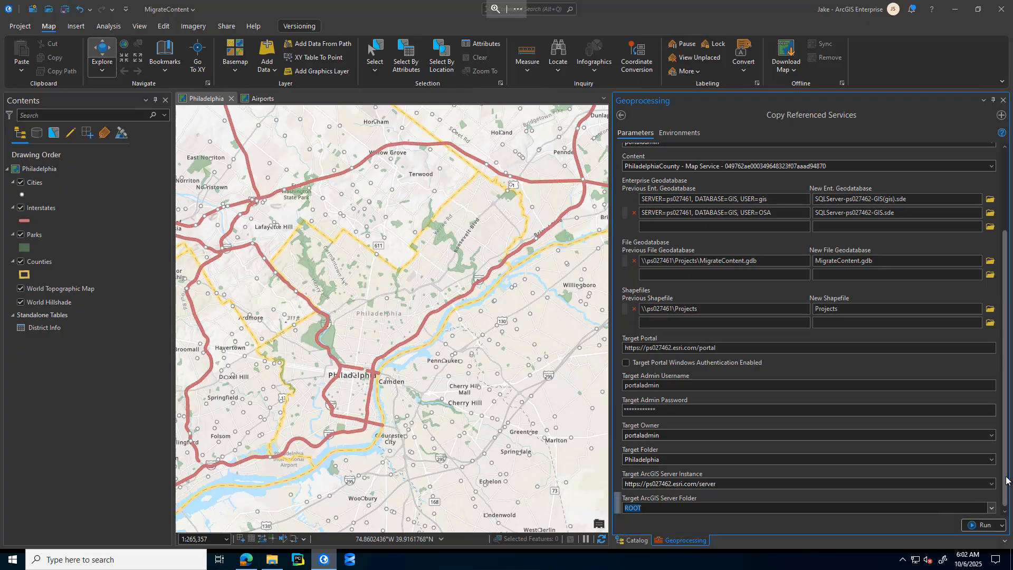
# Step: Run the Copy Referenced Services tool and open its run details, enlarging and repositioning the message window
pyautogui.click(975, 527)
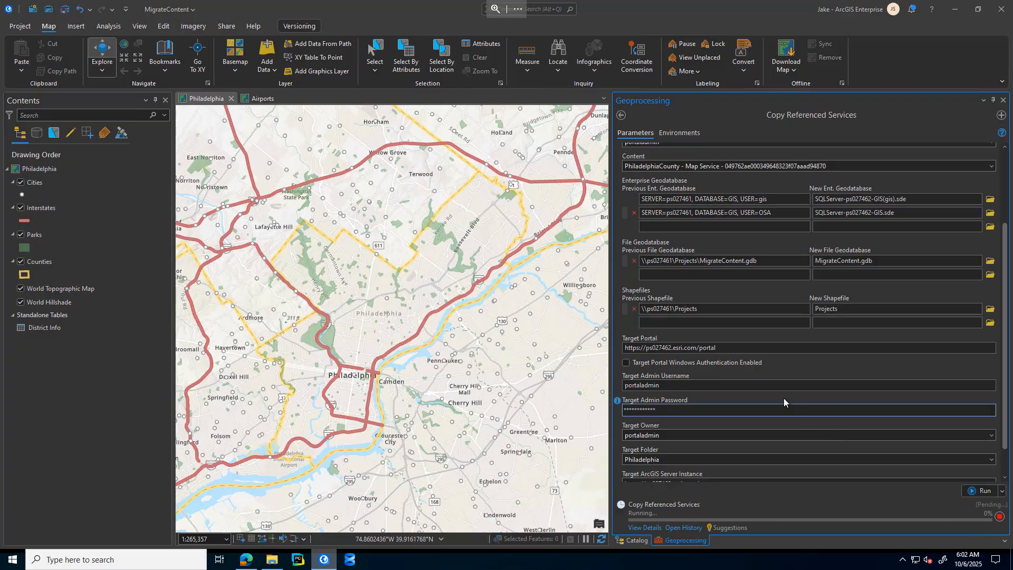
pyautogui.click(644, 527)
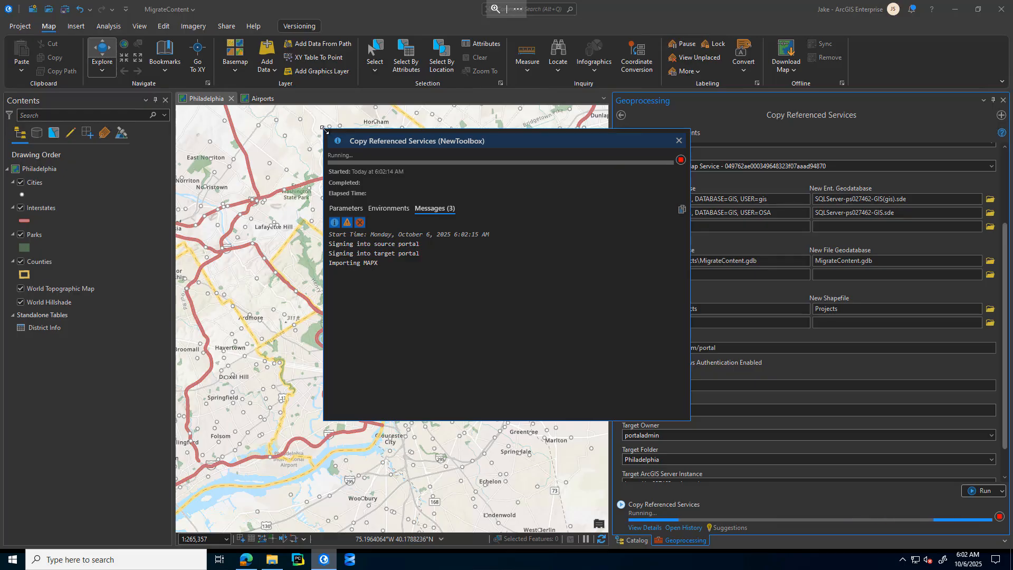
pyautogui.moveTo(323, 128); pyautogui.dragTo(299, 116)
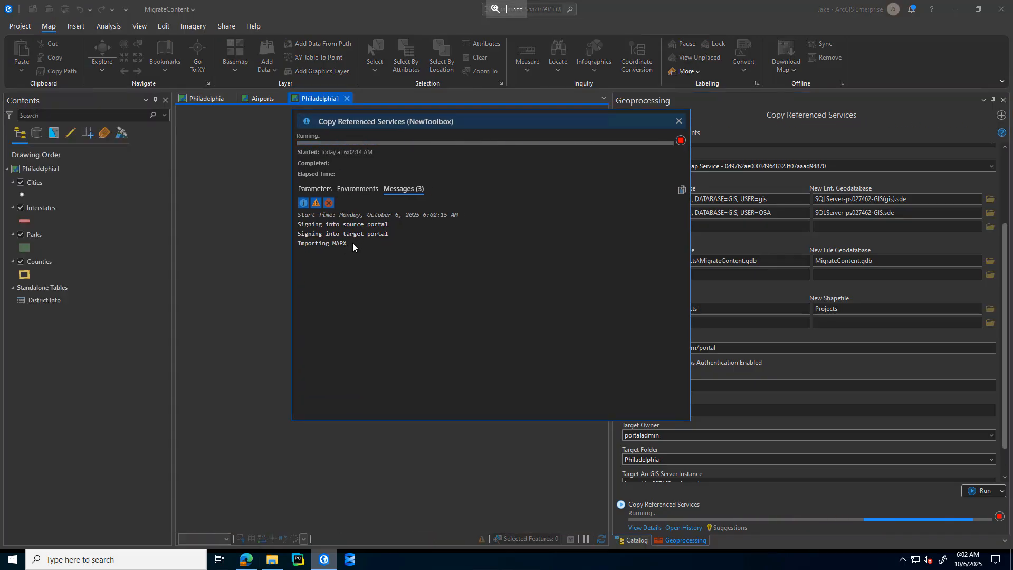
pyautogui.moveTo(492, 122); pyautogui.dragTo(457, 126)
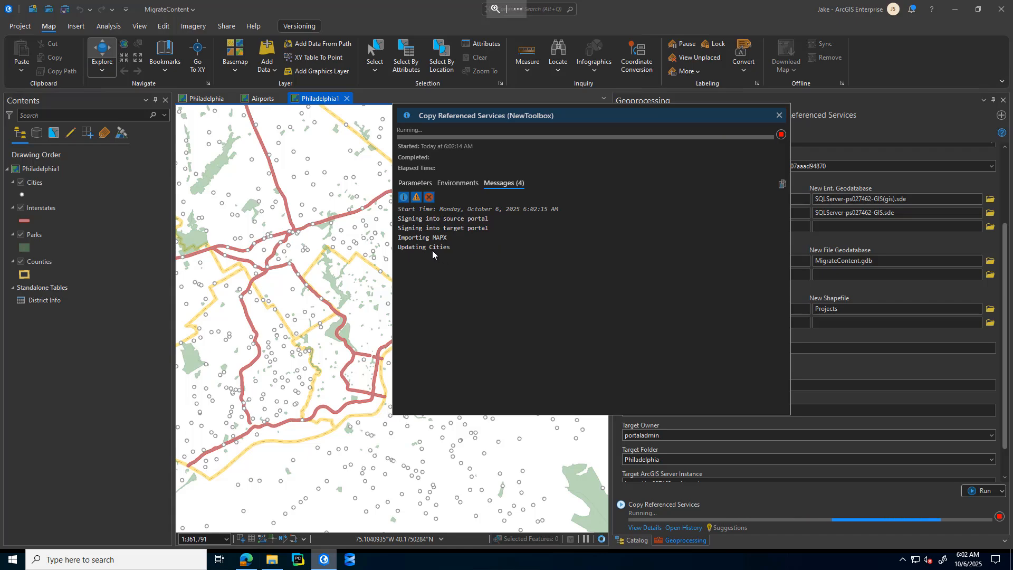
# Step: Switch to the browser and check the System directory's location in the ps027461 ArcGIS Server Manager site settings
pyautogui.click(279, 557)
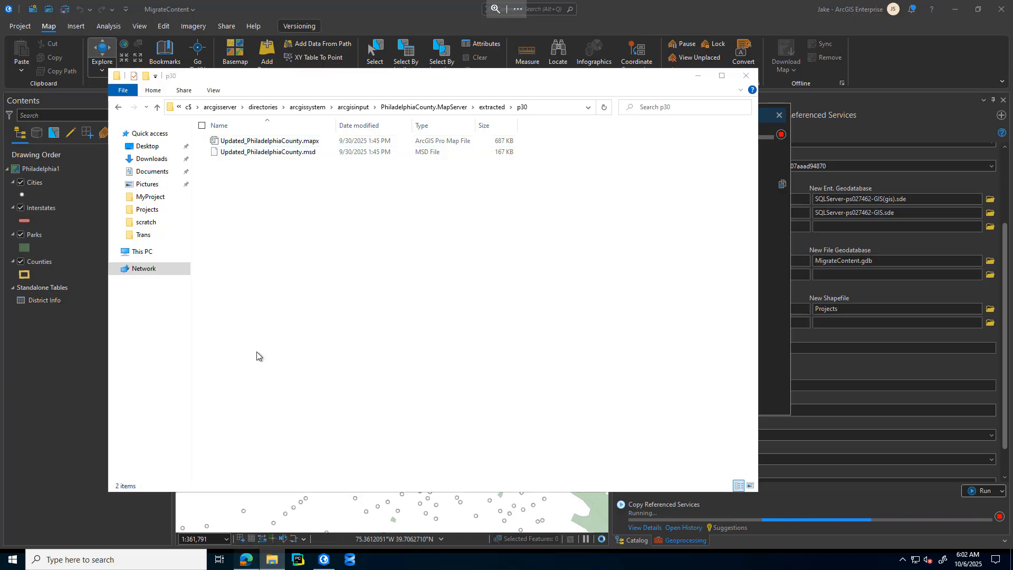
pyautogui.hotkey('alt', 'Tab')
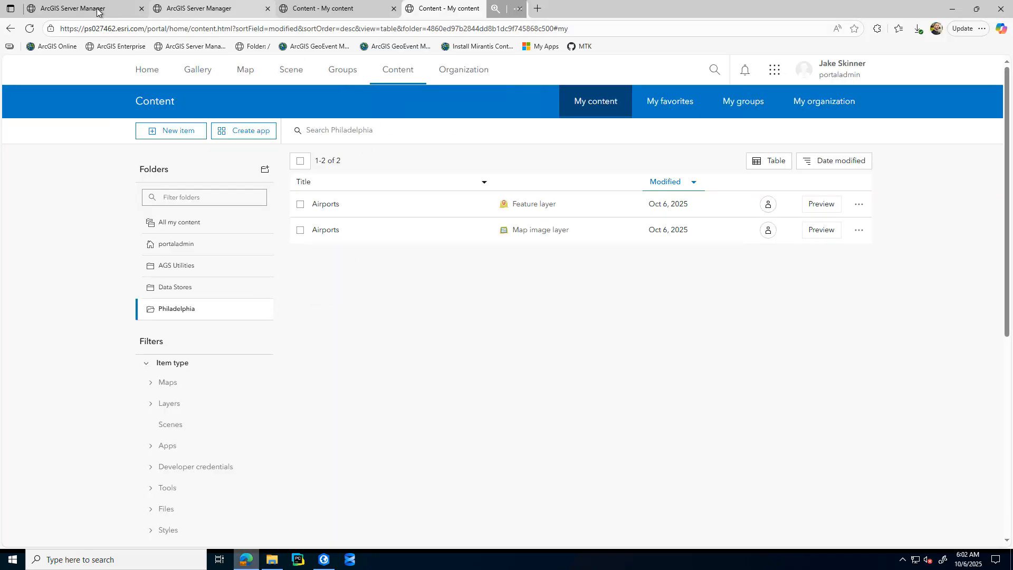
pyautogui.click(100, 9)
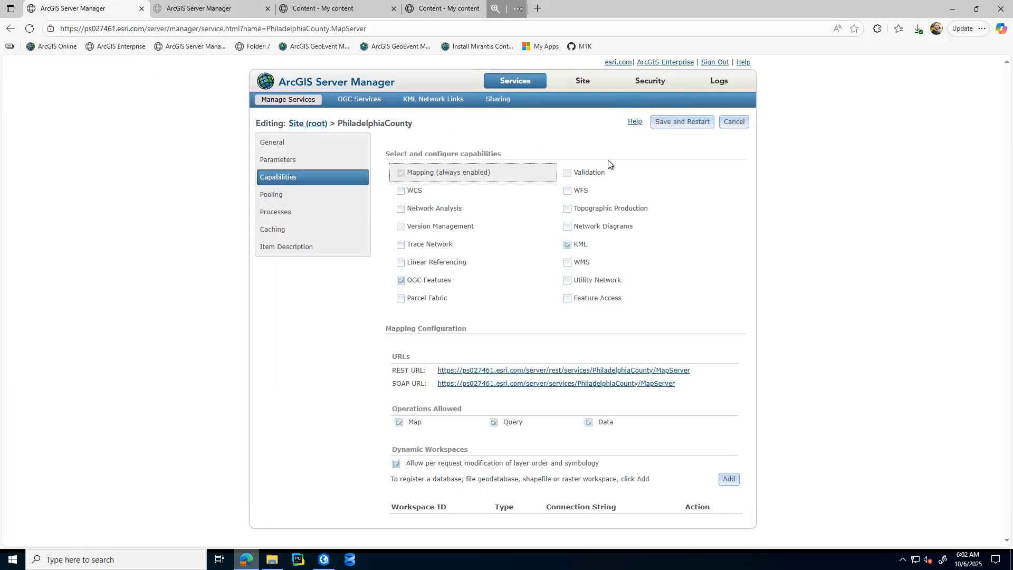
pyautogui.click(583, 81)
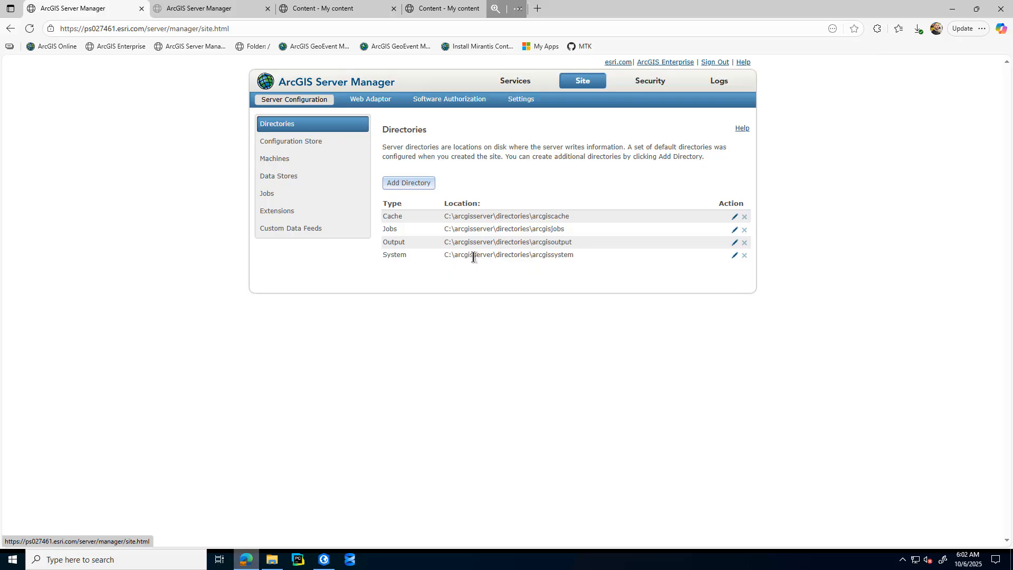
pyautogui.moveTo(445, 255); pyautogui.dragTo(567, 248)
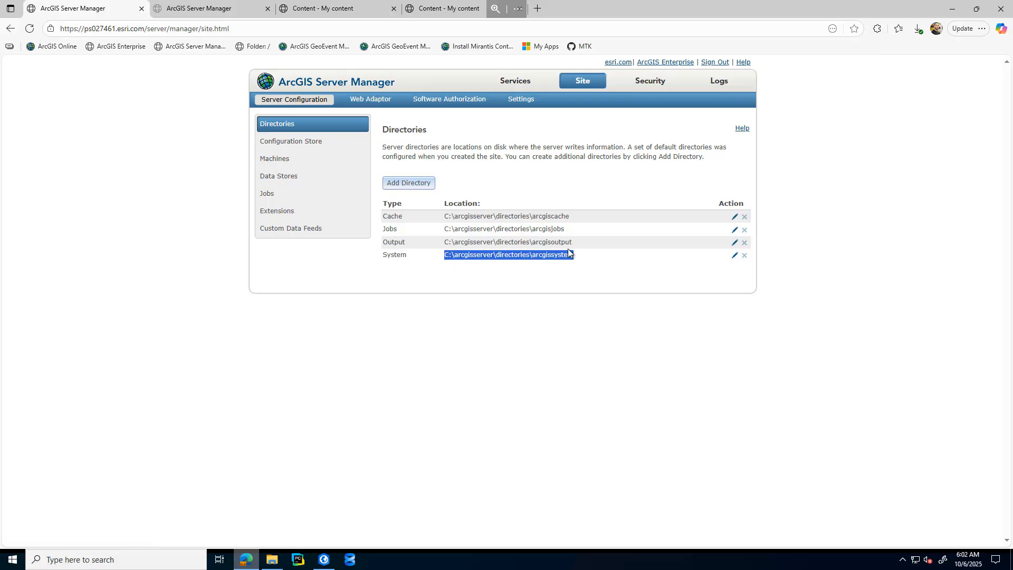
pyautogui.click(496, 328)
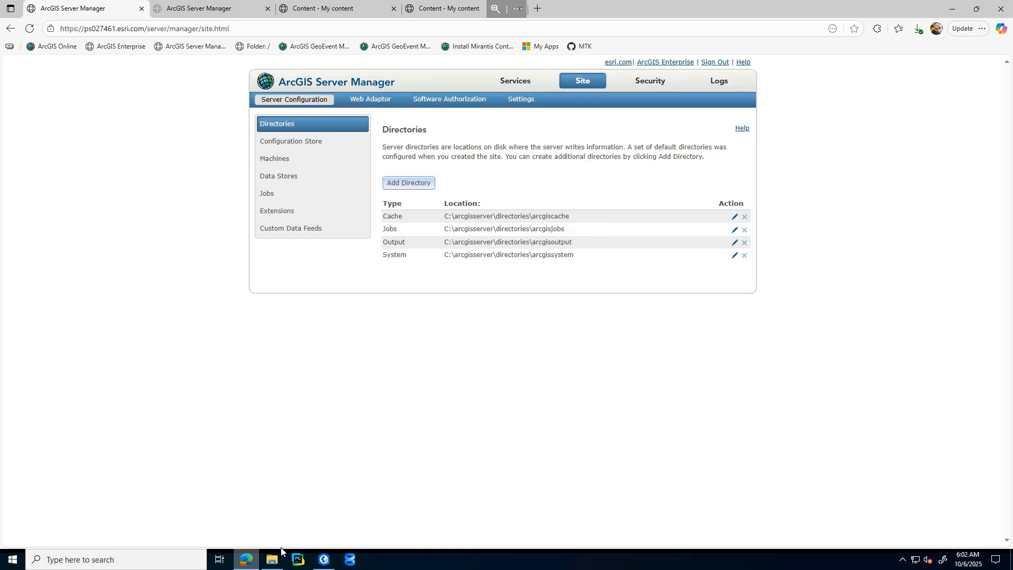
# Step: Switch to File Explorer and inspect the full network path of PhiladelphiaCounty.MapServer's extracted p30 folder, including its server name
pyautogui.click(274, 560)
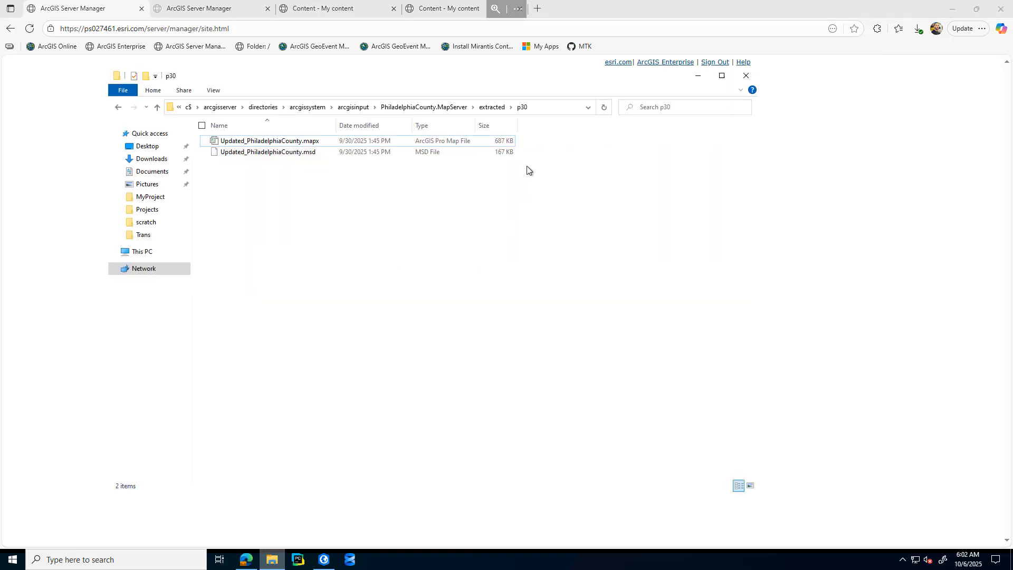
pyautogui.click(541, 110)
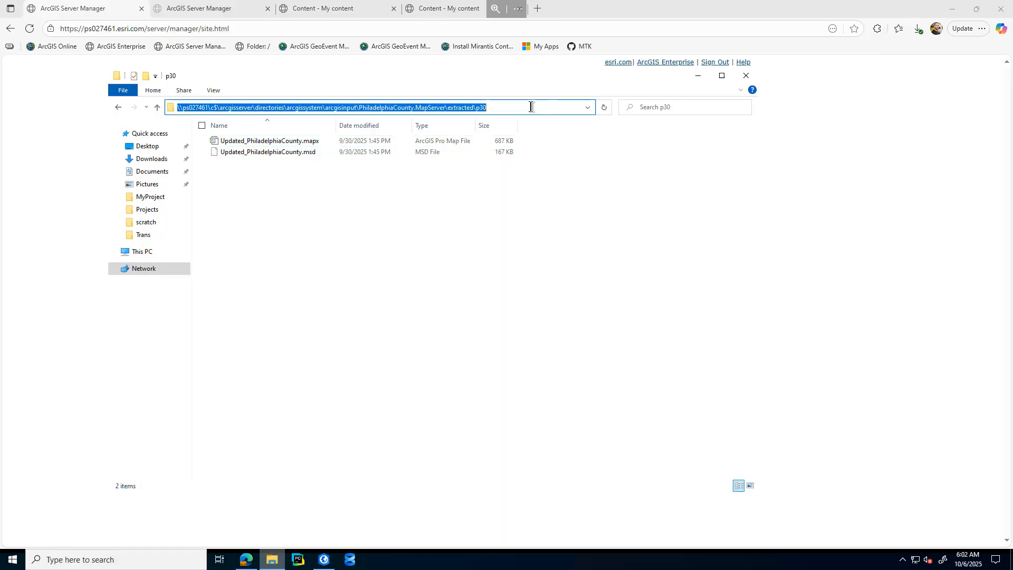
pyautogui.click(530, 107)
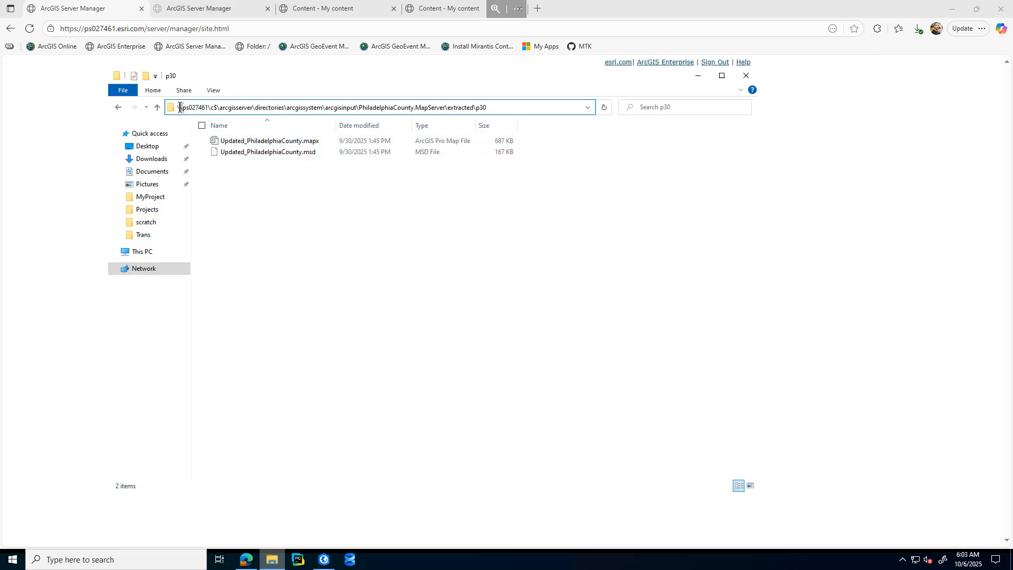
pyautogui.moveTo(179, 107); pyautogui.dragTo(216, 110)
pyautogui.click(514, 110)
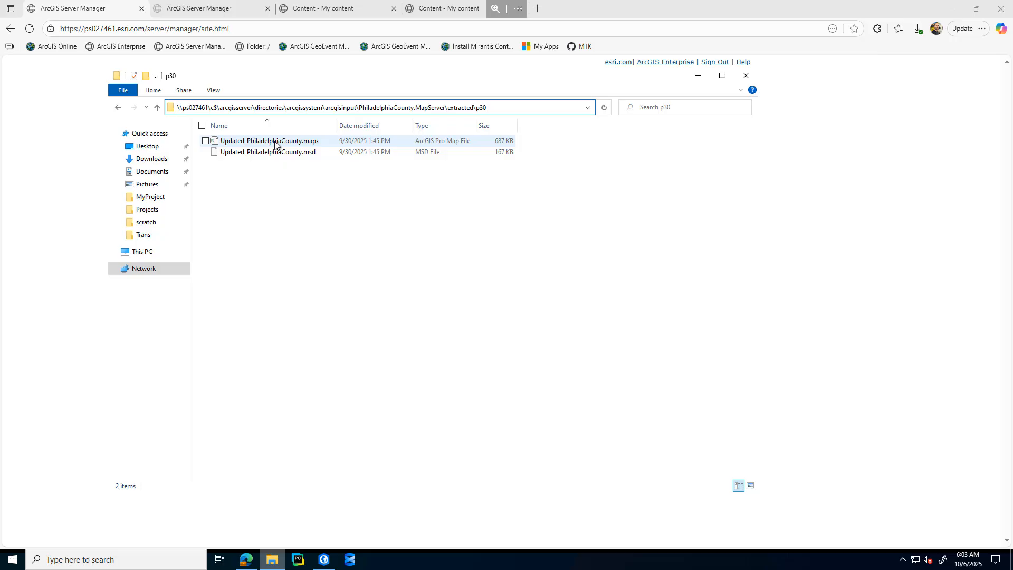
# Step: Return to ArcGIS Pro, review the tool messages about KmlServer capabilities and moving the service, and close the run details
pyautogui.click(323, 559)
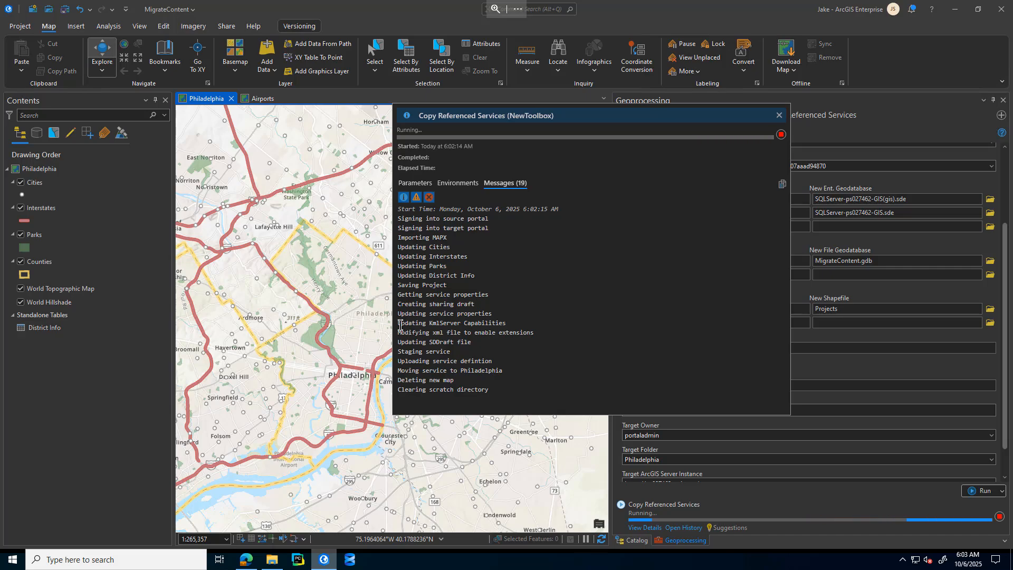
pyautogui.moveTo(398, 322); pyautogui.dragTo(499, 324)
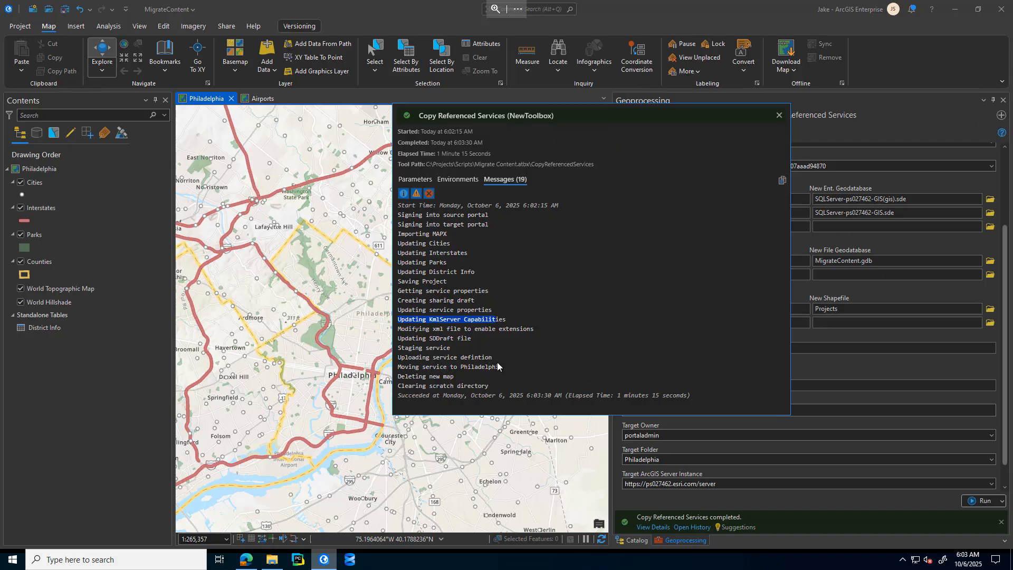
pyautogui.moveTo(503, 366); pyautogui.dragTo(401, 368)
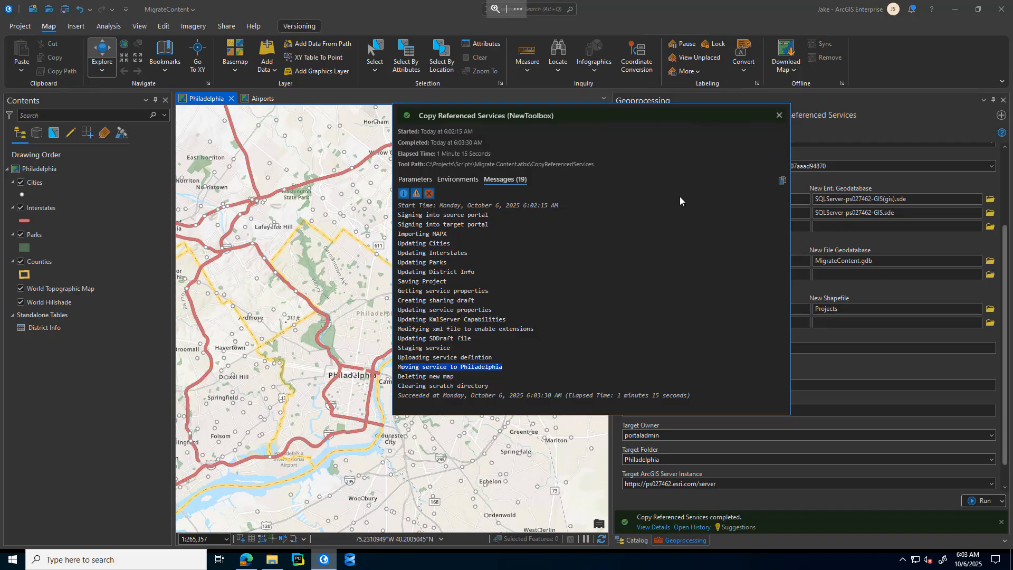
pyautogui.click(778, 115)
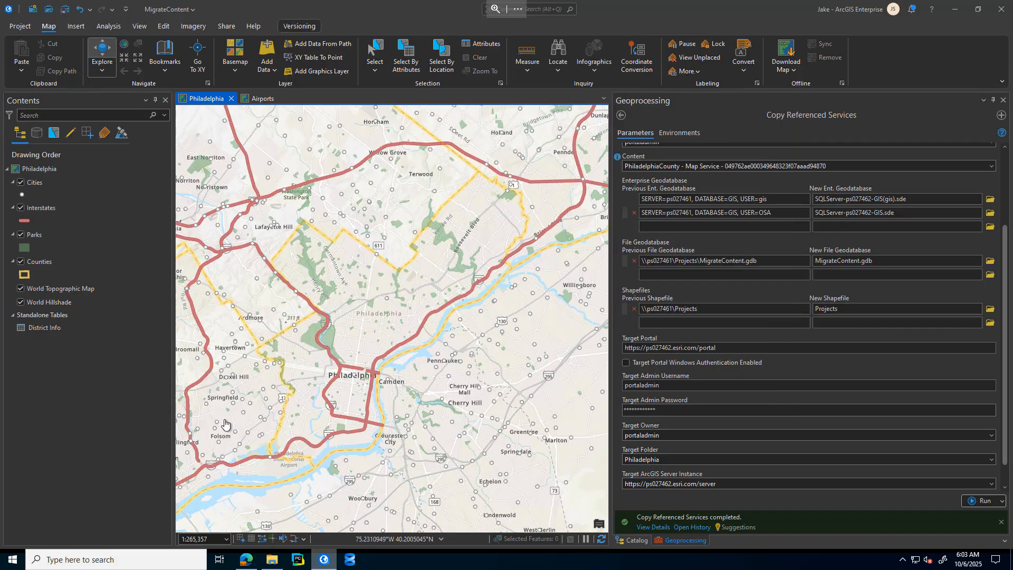
# Step: Switch to the browser and open the PhiladelphiaCounty map service from the root site in the ps027462 ArcGIS Server Manager
pyautogui.click(245, 560)
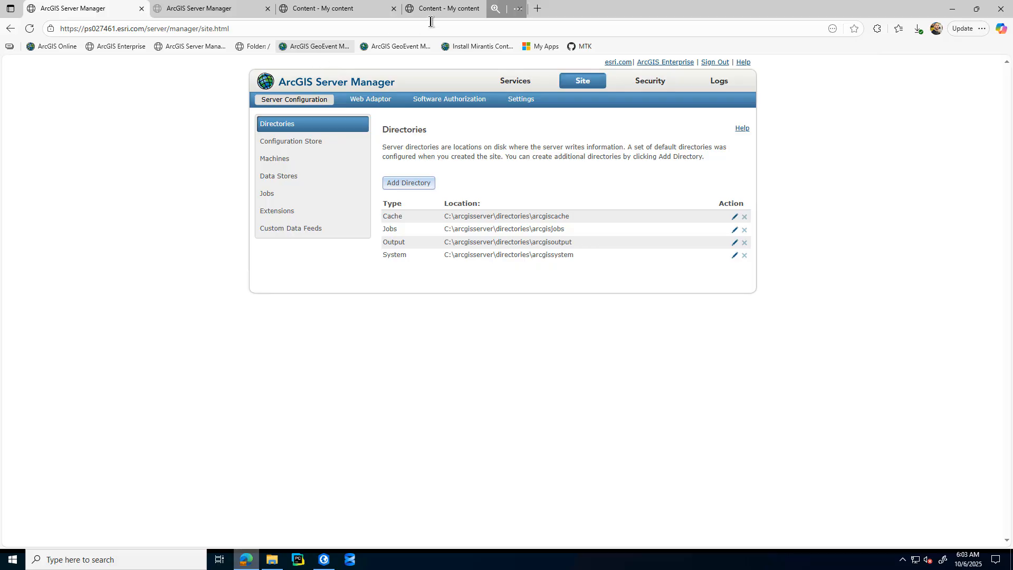
pyautogui.click(228, 11)
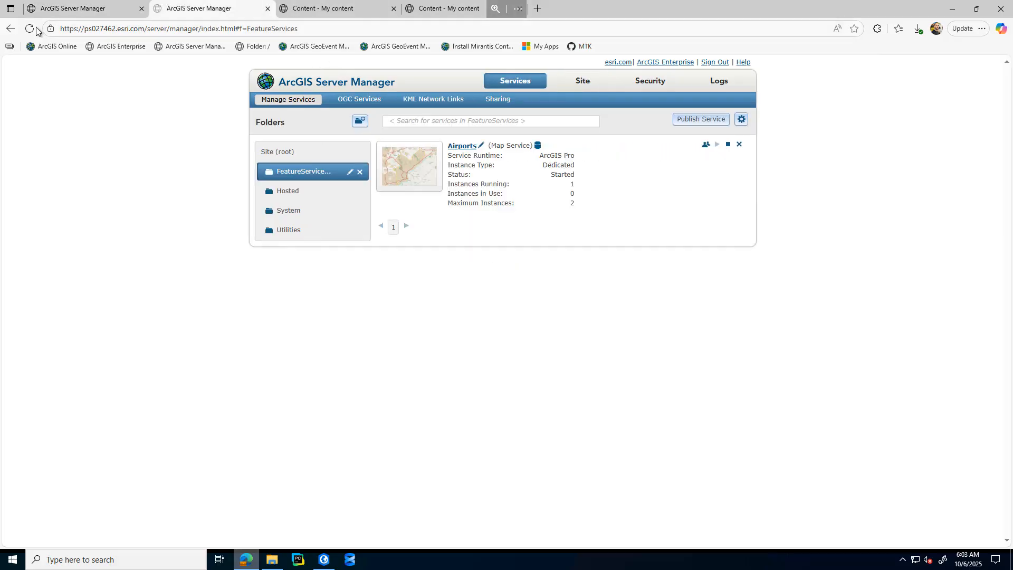
pyautogui.click(277, 152)
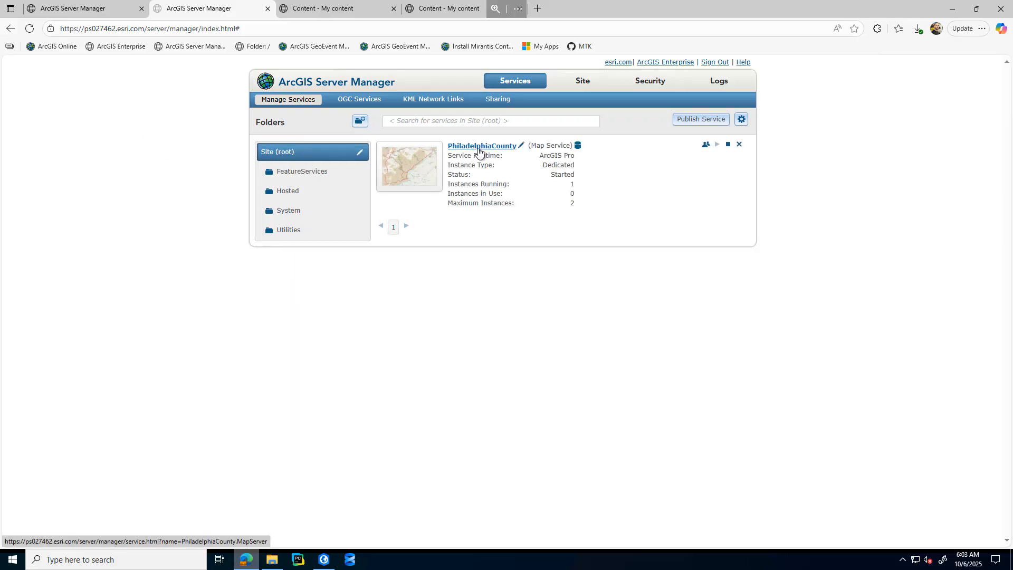
pyautogui.click(478, 148)
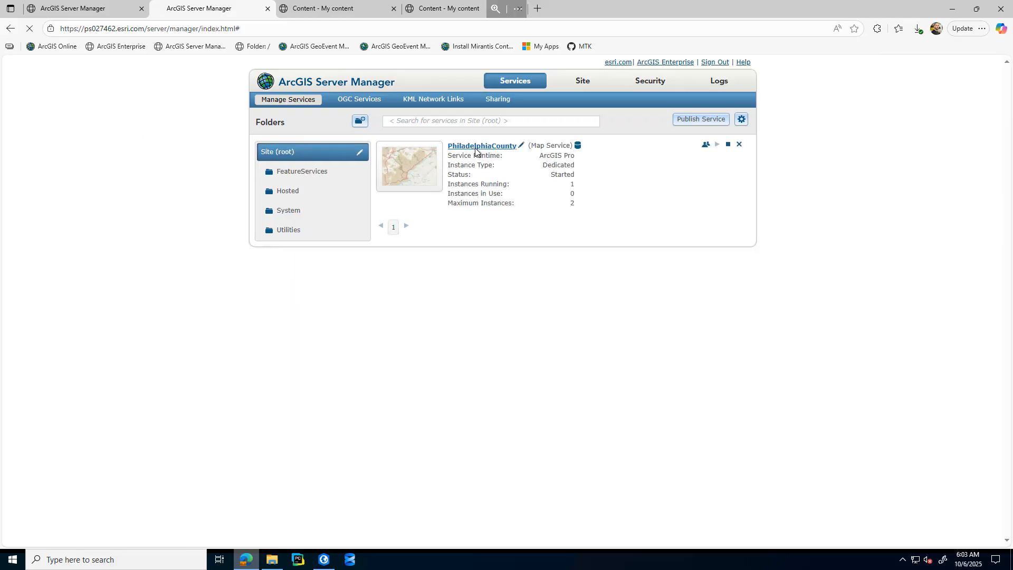
# Step: Check the PhiladelphiaCounty service's enabled capabilities, and refresh the Philadelphia folder in the ps027462 portal content to inspect its items
pyautogui.click(280, 181)
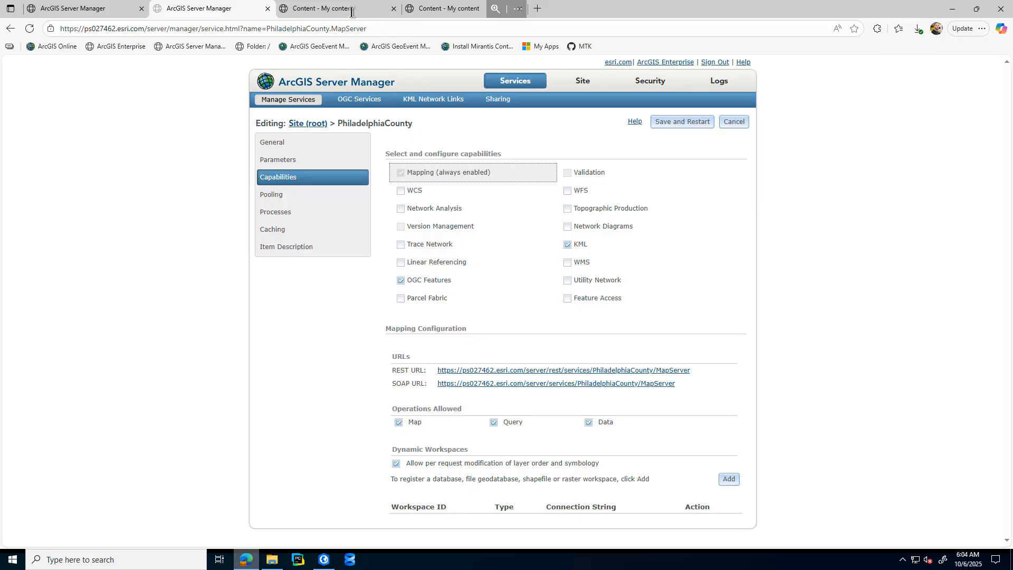
pyautogui.click(441, 9)
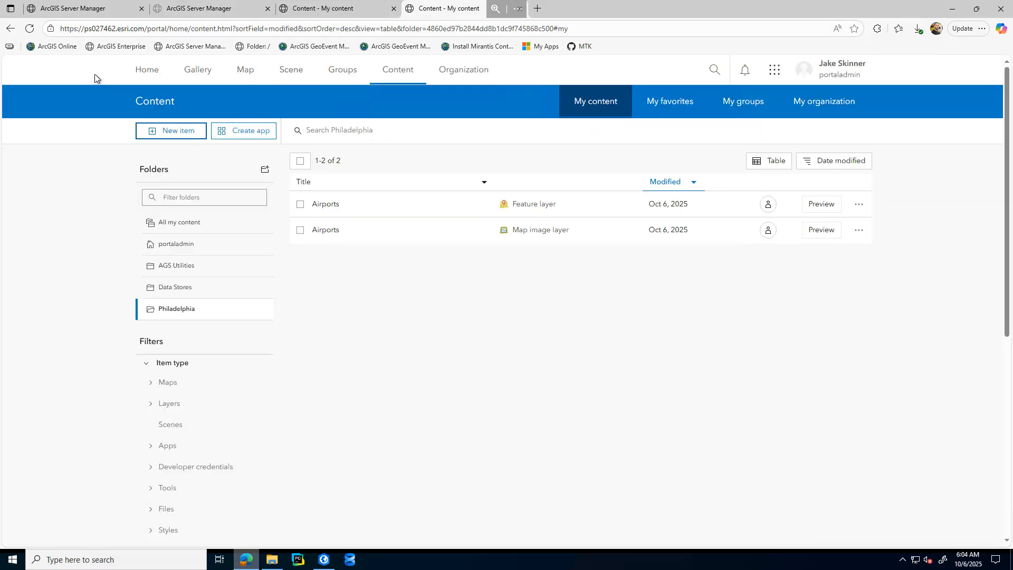
pyautogui.click(30, 29)
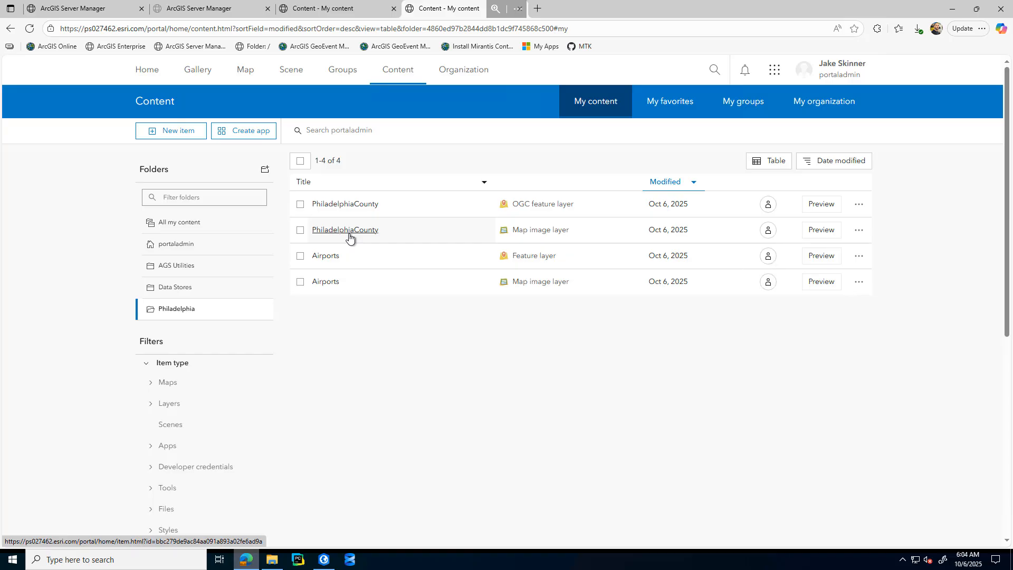
# Step: In the ps027461 ArcGIS Server Manager, disallow the Delete operation in the Airports service's Feature Access capability, saving and restarting the service
pyautogui.click(109, 9)
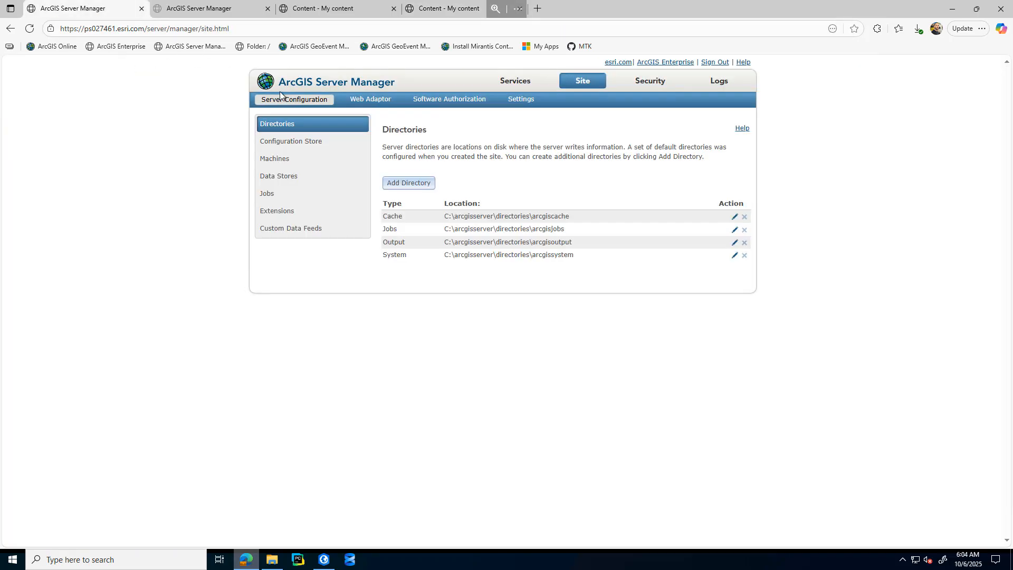
pyautogui.click(514, 82)
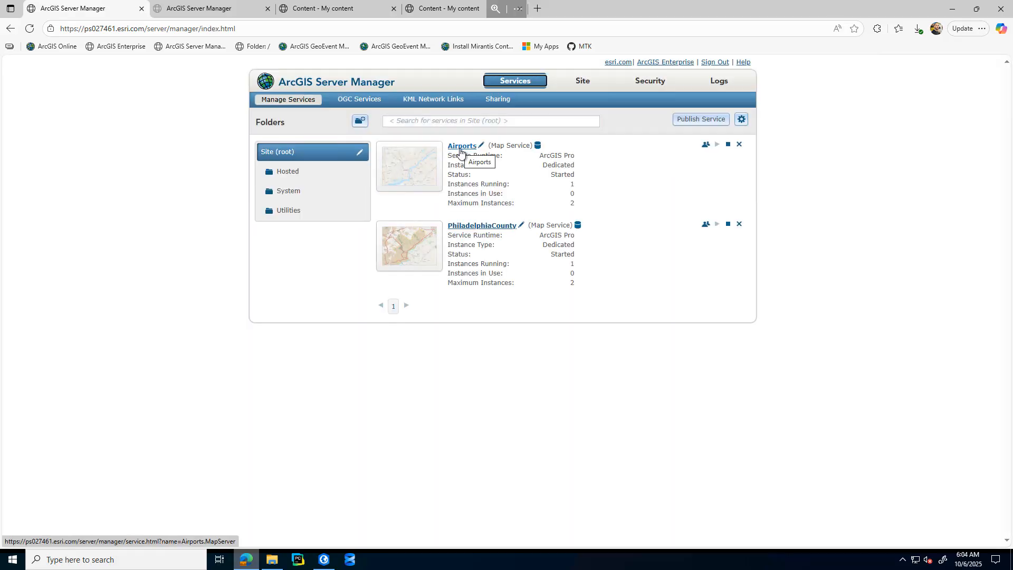
pyautogui.click(458, 152)
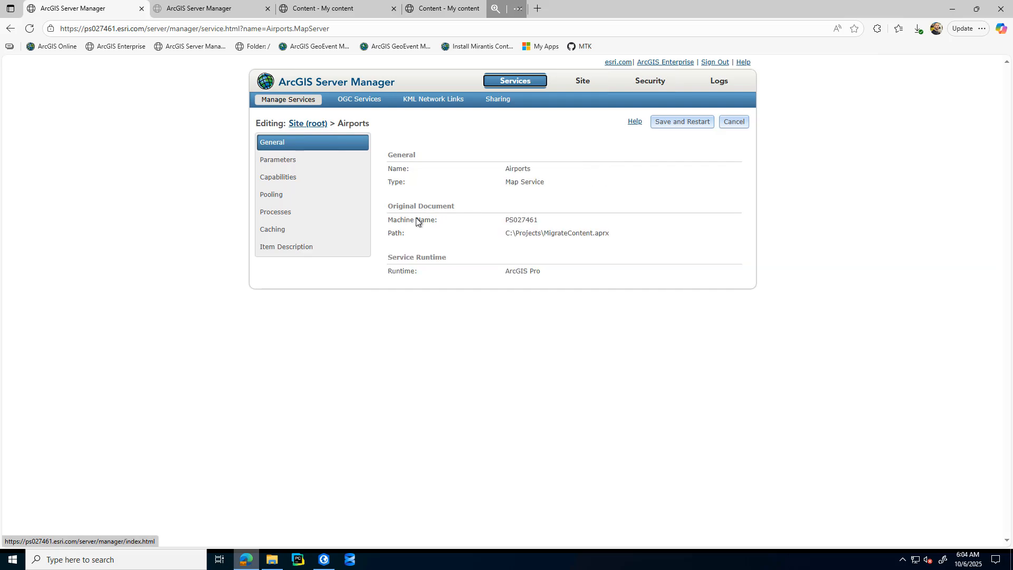
pyautogui.click(290, 178)
pyautogui.click(596, 299)
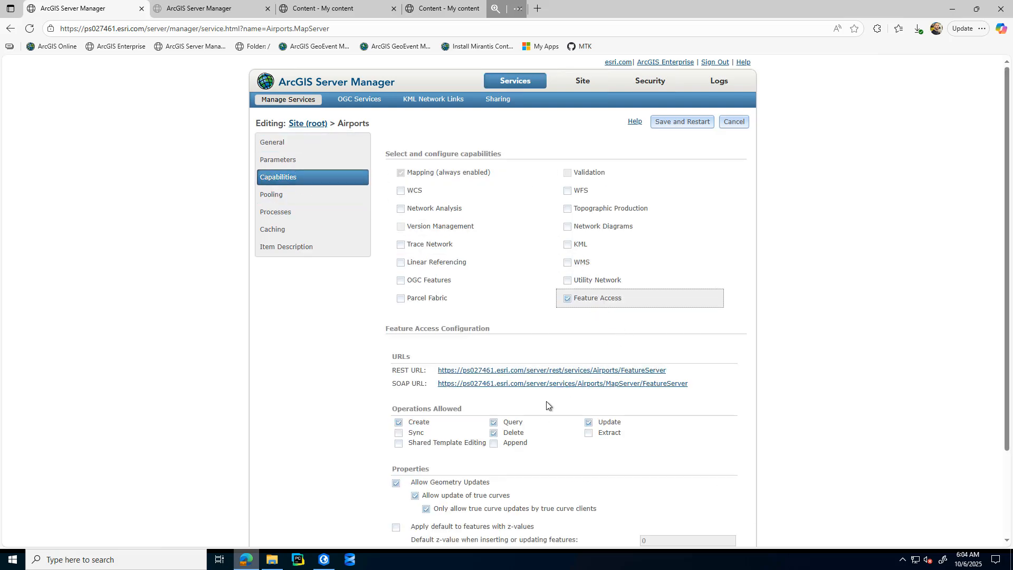
pyautogui.scroll(-2, 540, 416)
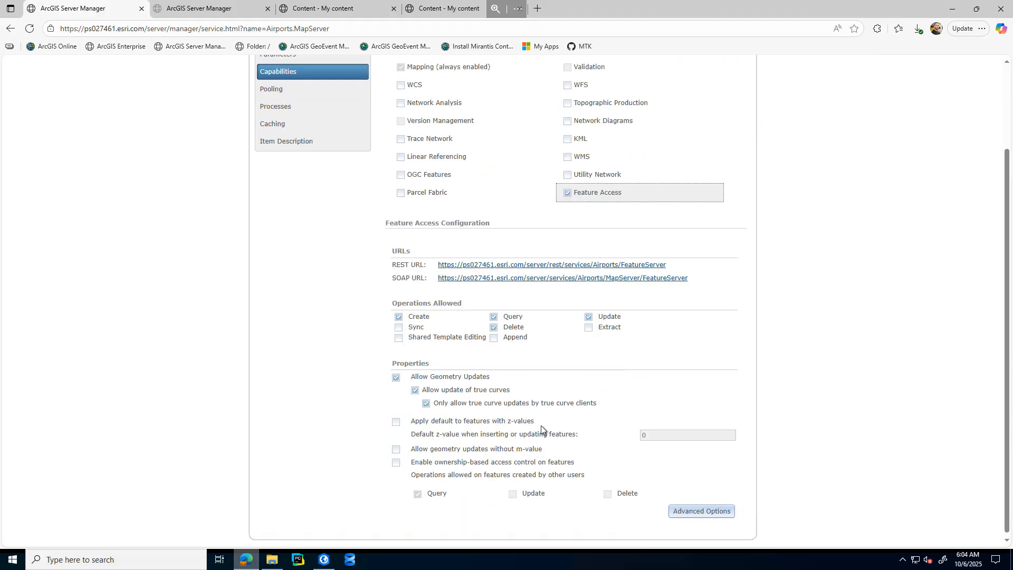
pyautogui.click(494, 327)
pyautogui.scroll(2, 728, 353)
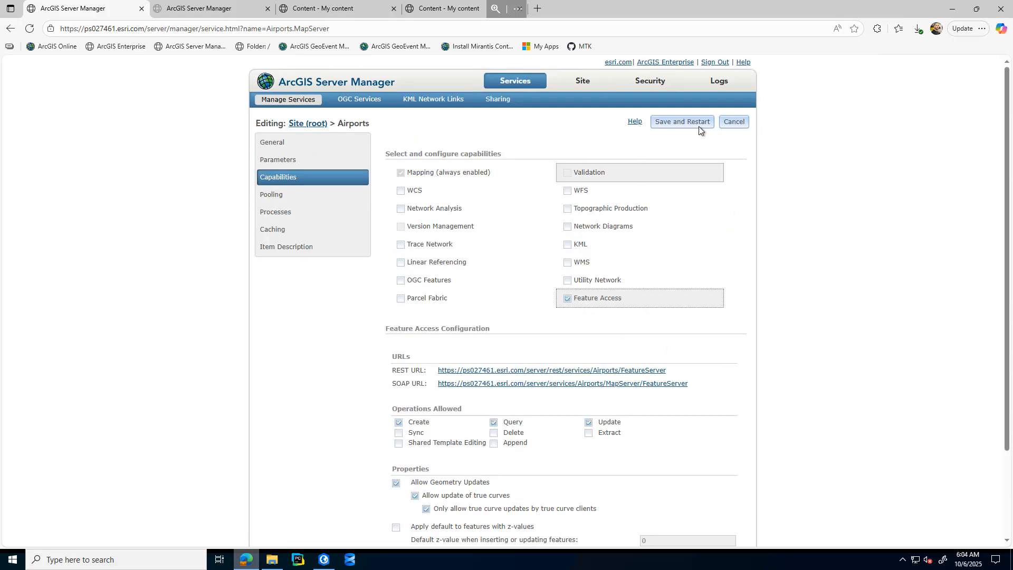
pyautogui.click(695, 122)
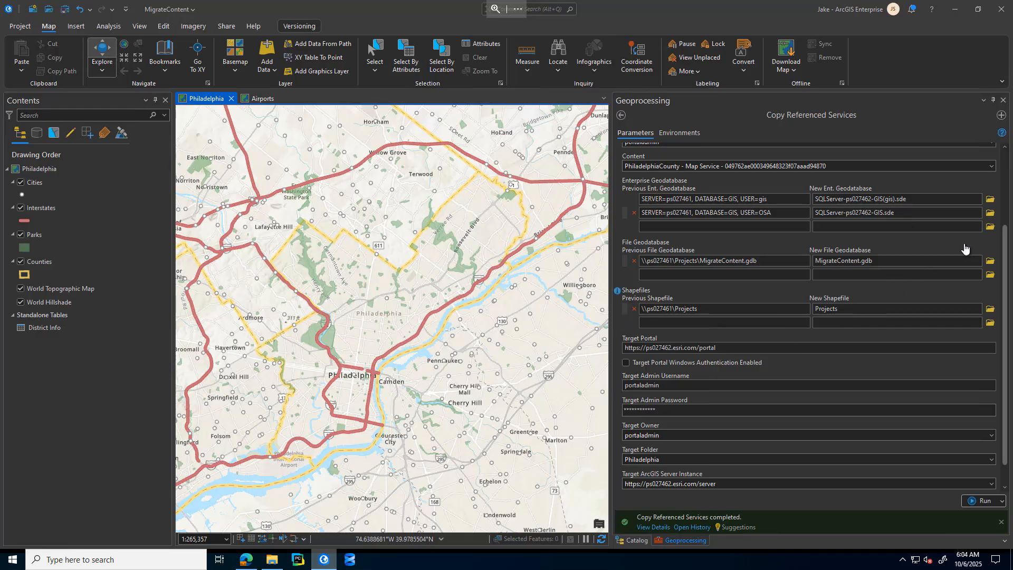
# Step: Switch to ArcGIS Pro, choose the Airports map service as the content to copy, and remap its enterprise geodatabase to SQLServer-ps027462-GIS(gis).sde
pyautogui.scroll(3, 1007, 177)
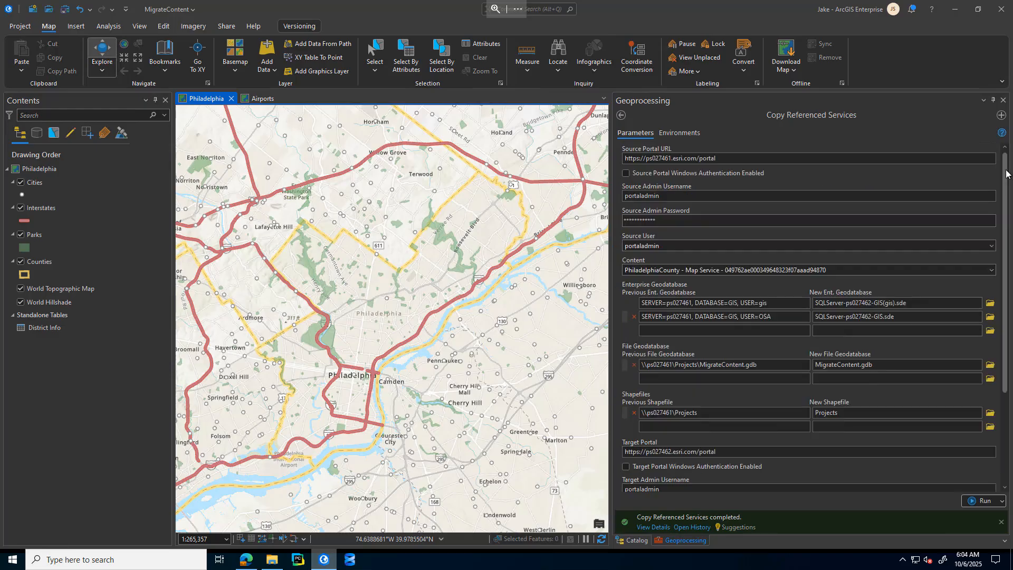
pyautogui.click(990, 270)
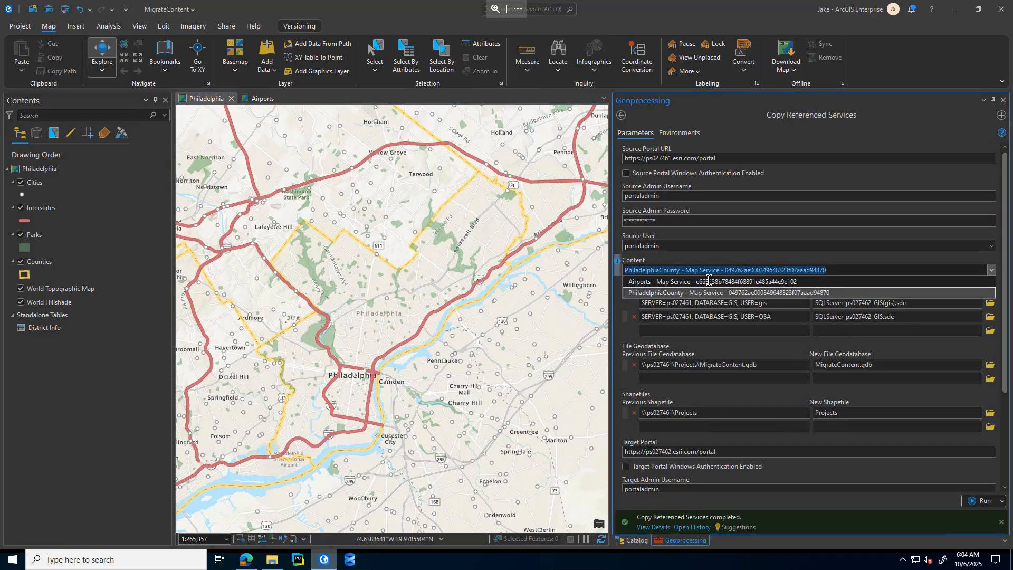
pyautogui.click(664, 282)
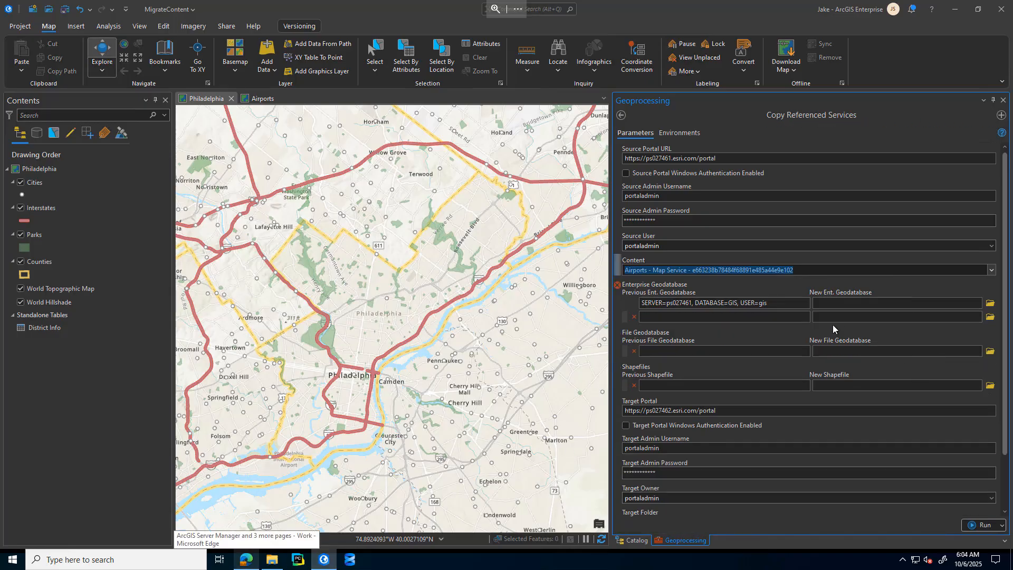
pyautogui.click(990, 304)
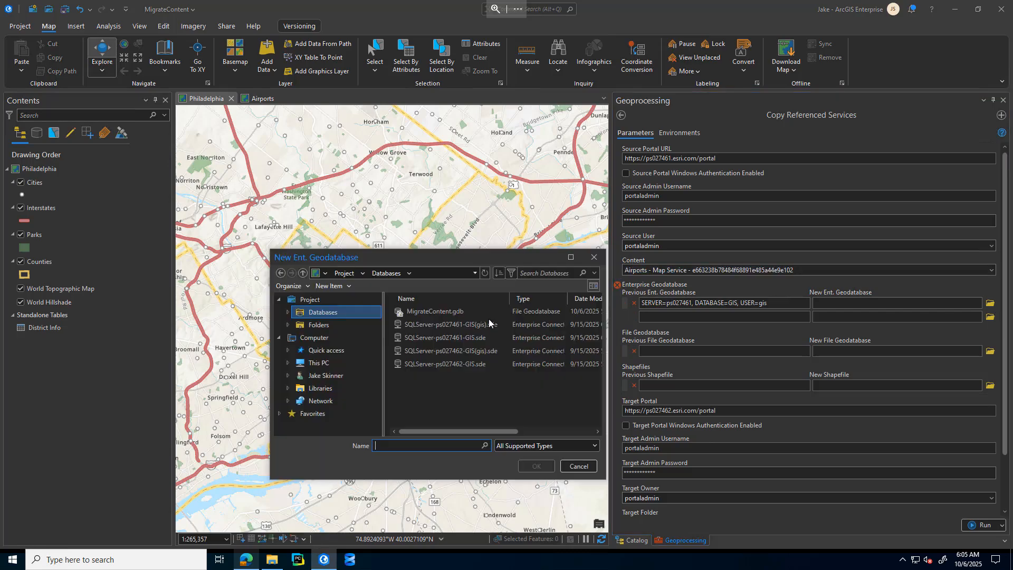
pyautogui.click(438, 354)
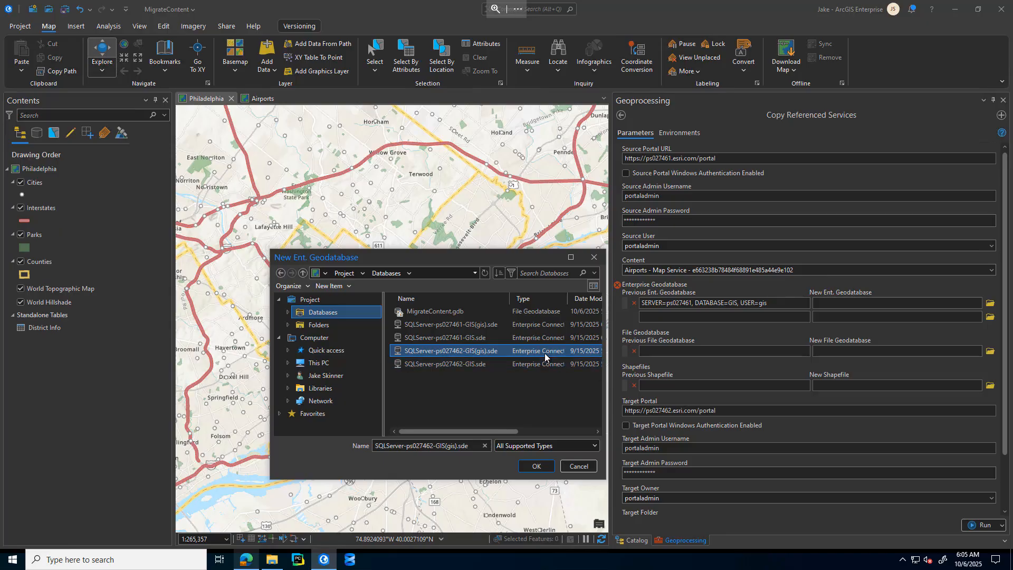
pyautogui.click(537, 465)
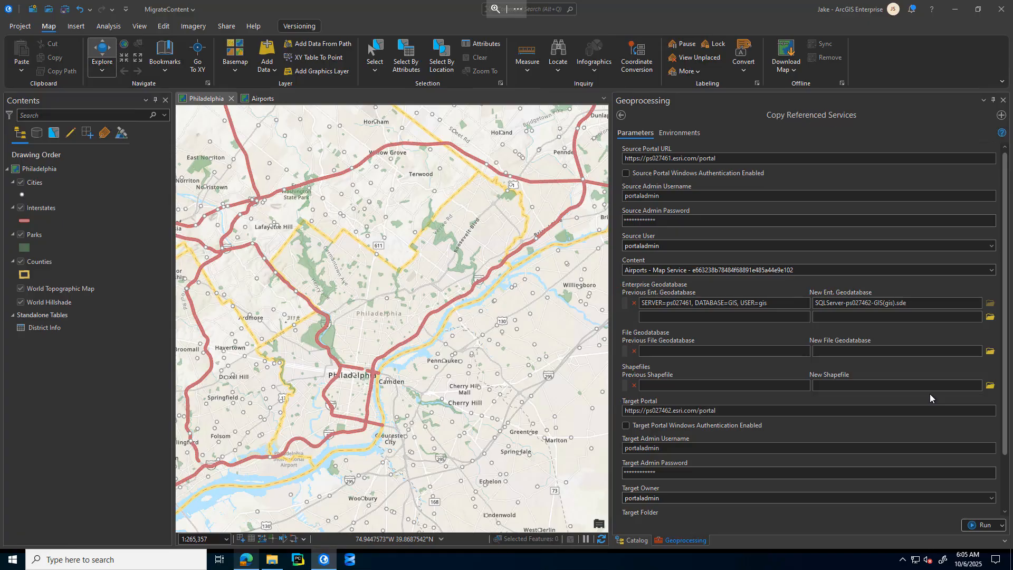
# Step: Review the target settings, and switch to the browser to inspect the FeatureServices folder in the ps027462 ArcGIS Server Manager
pyautogui.scroll(-3, 1006, 493)
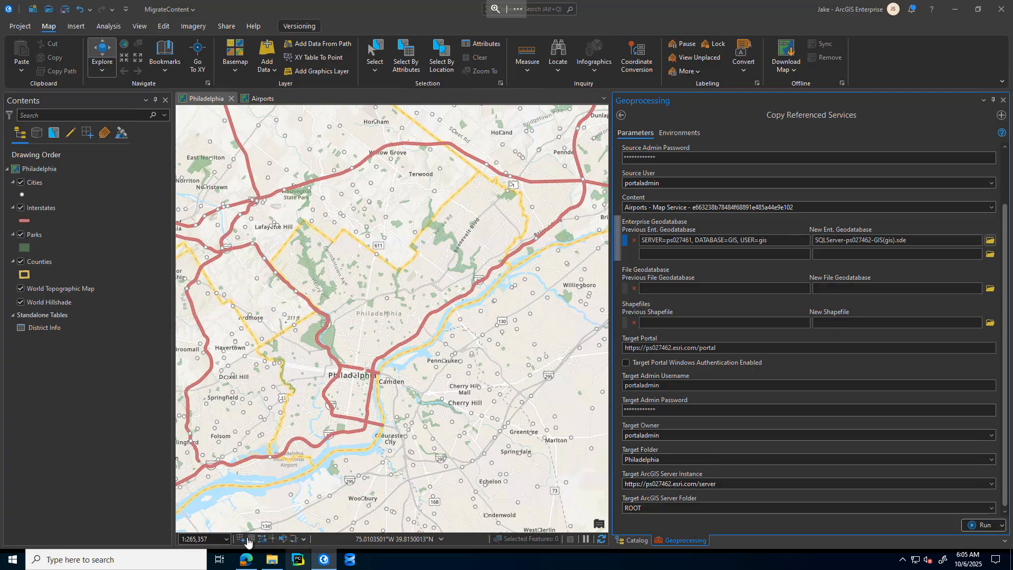
pyautogui.click(245, 559)
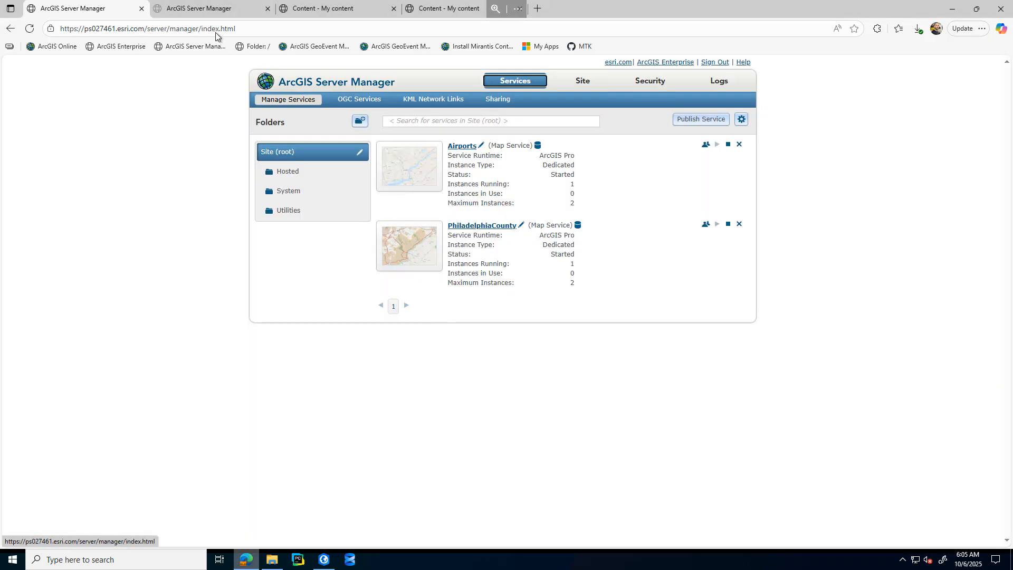
pyautogui.click(227, 9)
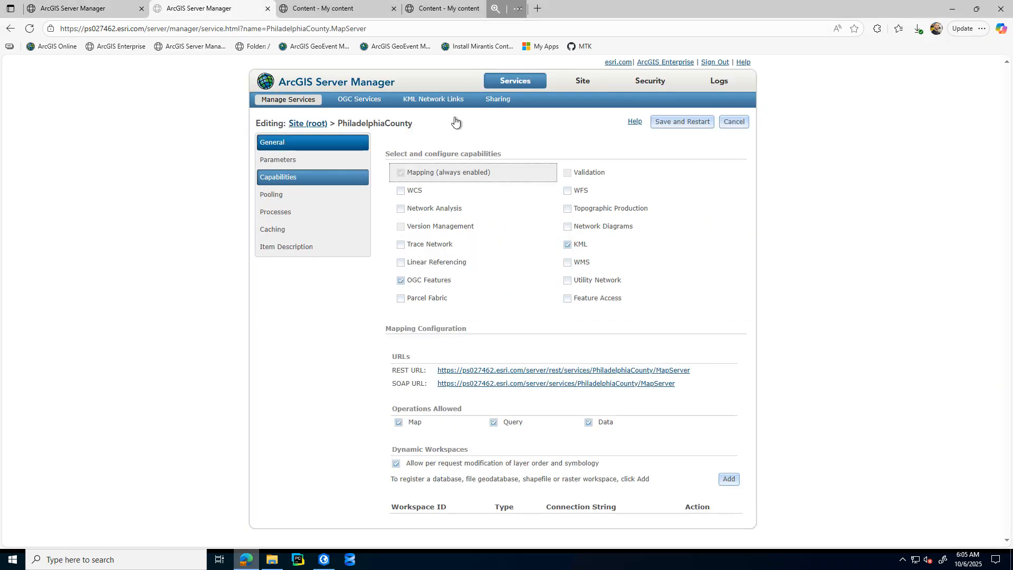
pyautogui.click(516, 81)
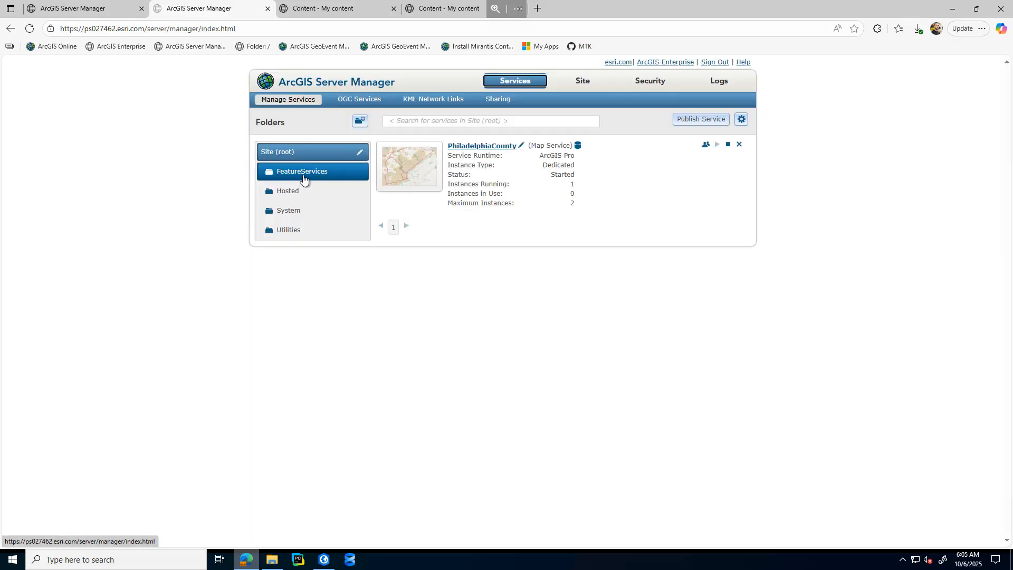
pyautogui.click(301, 177)
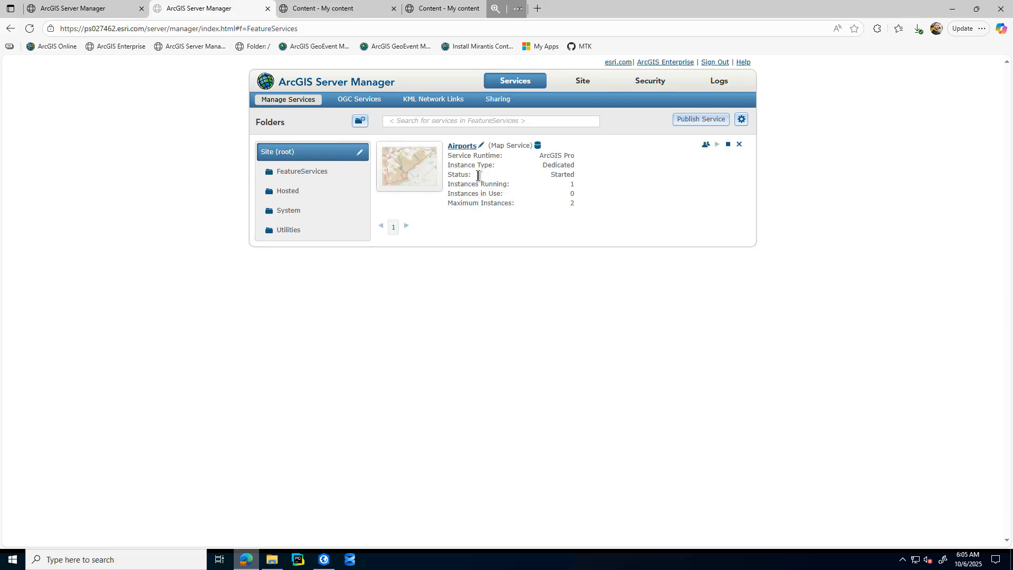
# Step: Return to ArcGIS Pro, set the target ArcGIS Server folder to FeatureServices, and run Copy Referenced Services while reviewing its messages
pyautogui.click(324, 559)
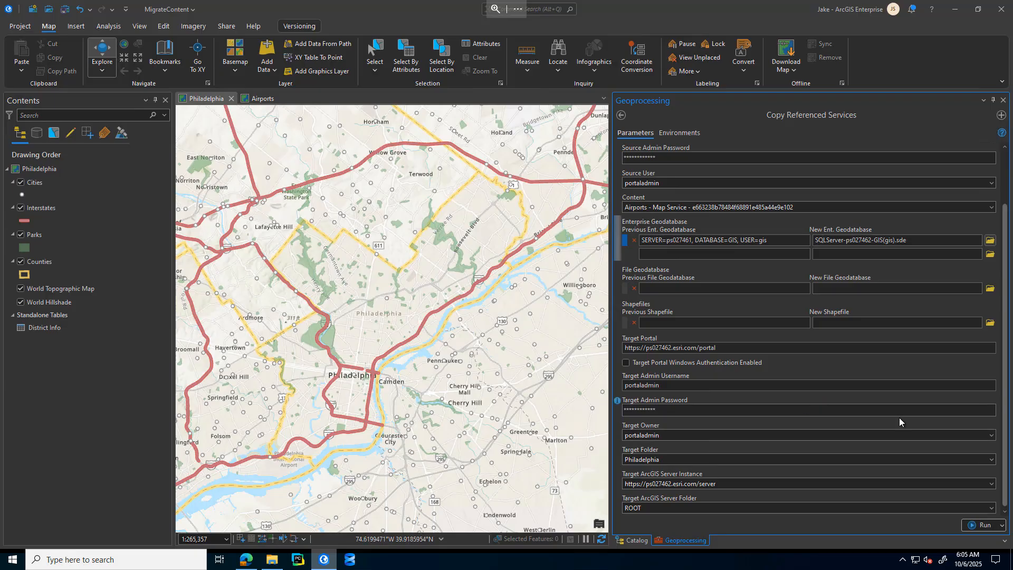
pyautogui.click(991, 508)
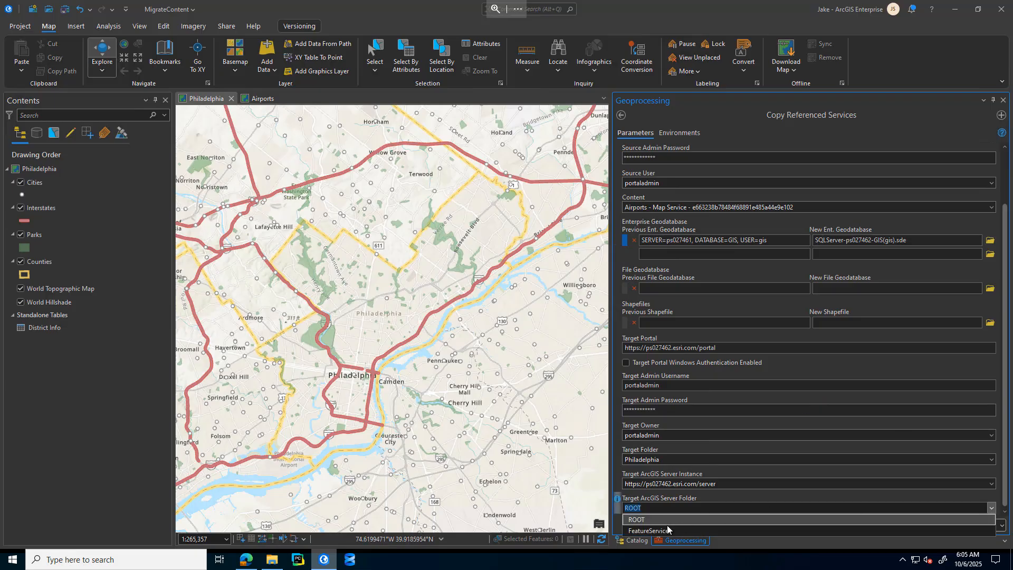
pyautogui.click(662, 531)
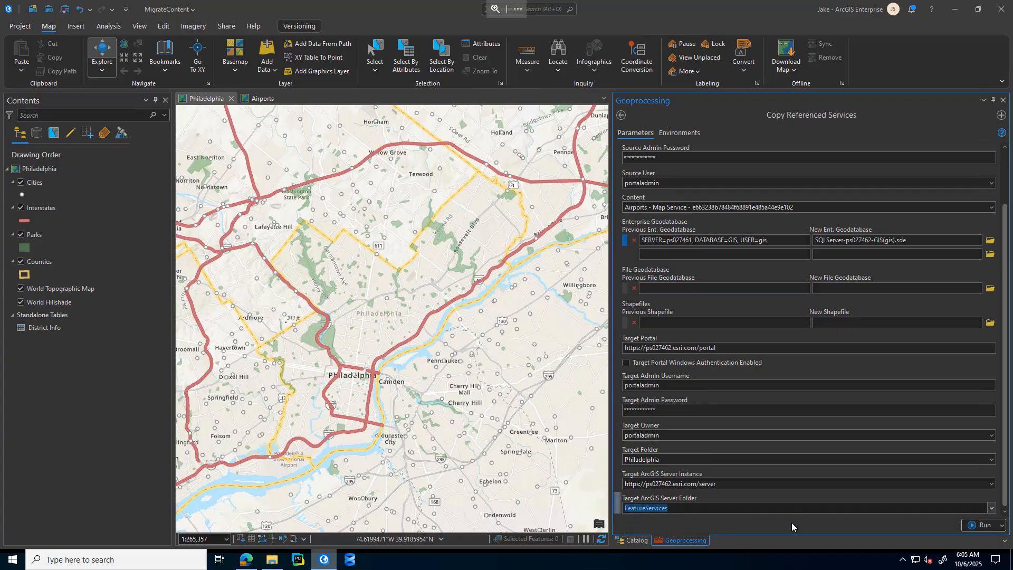
pyautogui.click(821, 508)
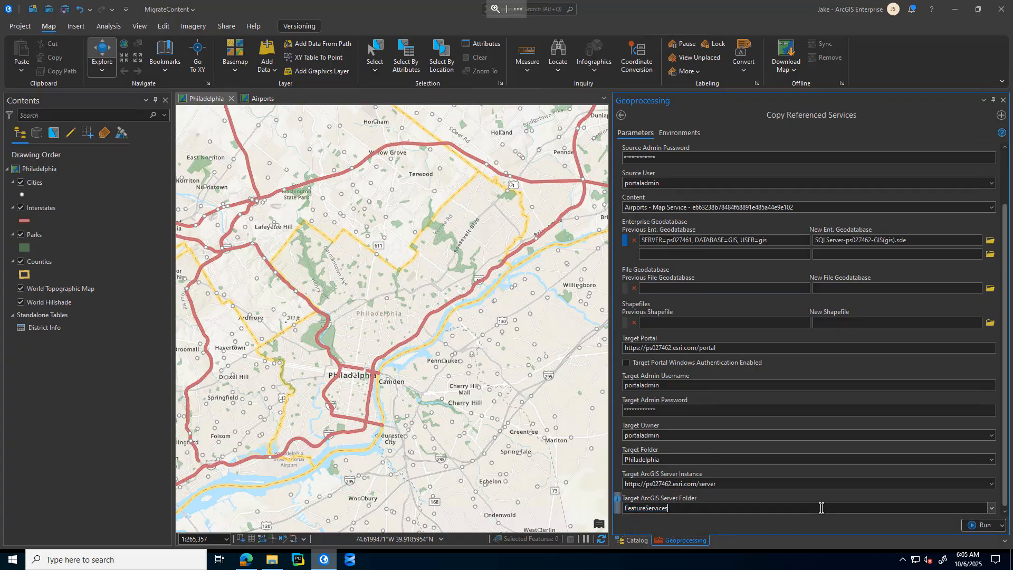
pyautogui.click(979, 526)
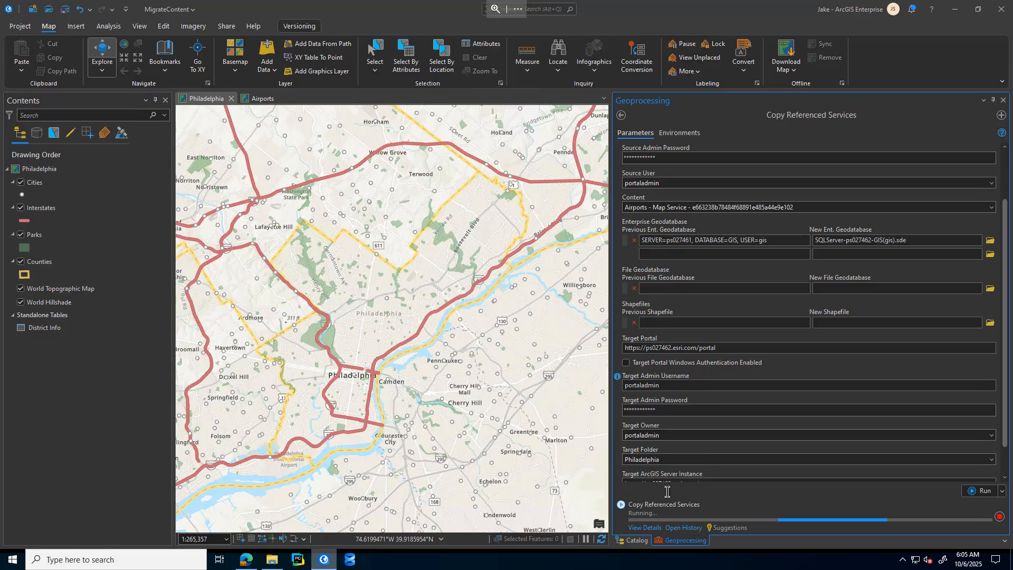
pyautogui.click(646, 528)
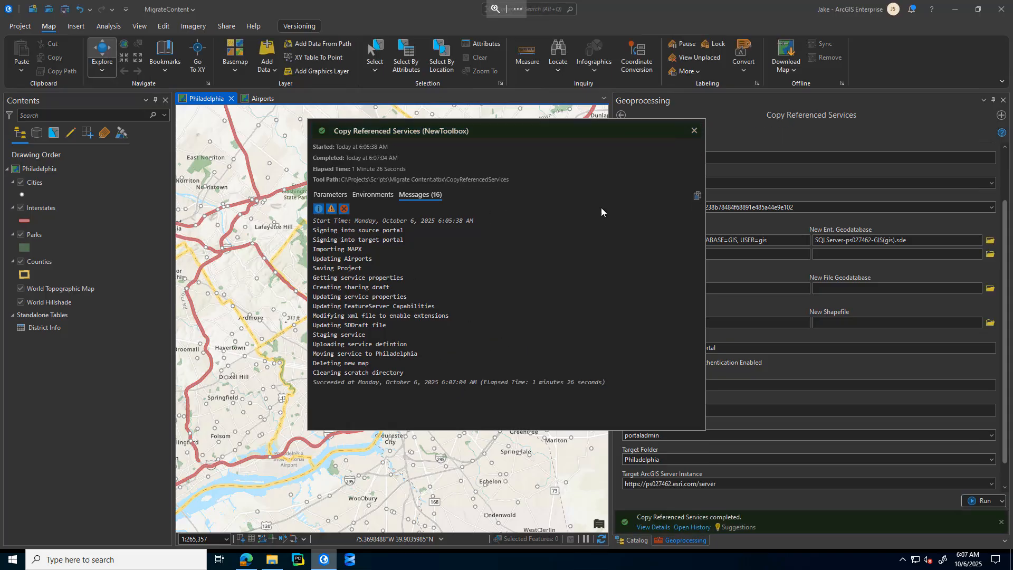
pyautogui.click(693, 130)
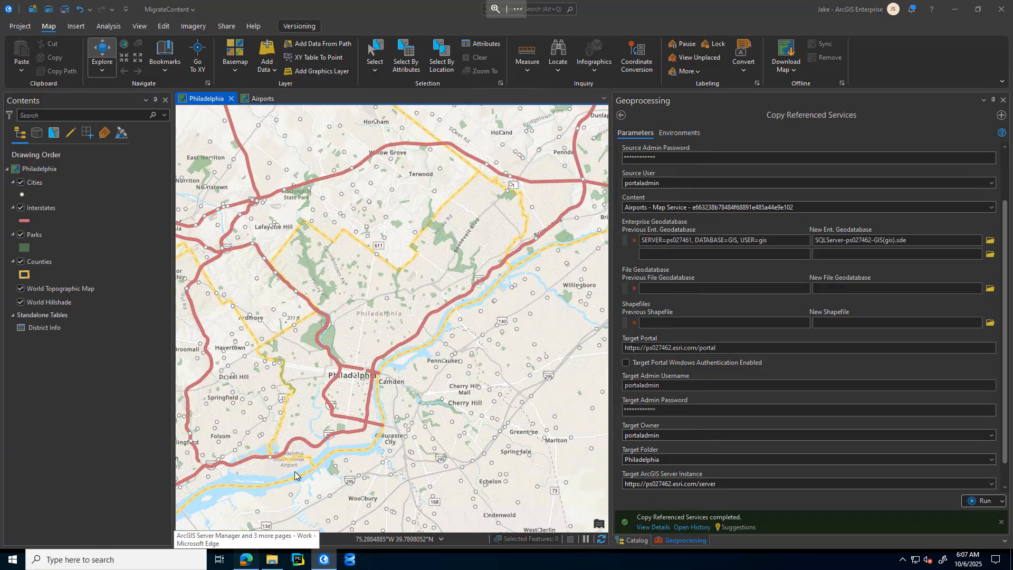
# Step: Switch to the browser, refresh the ps027462 ArcGIS Server Manager, and check the Feature Access operations of the Airports service in FeatureServices
pyautogui.click(247, 558)
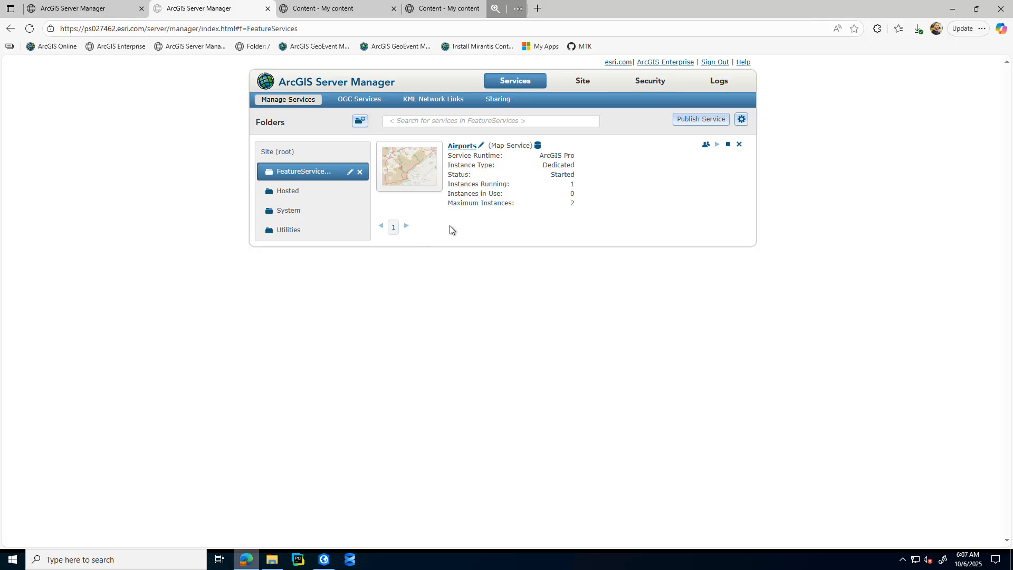
pyautogui.click(29, 29)
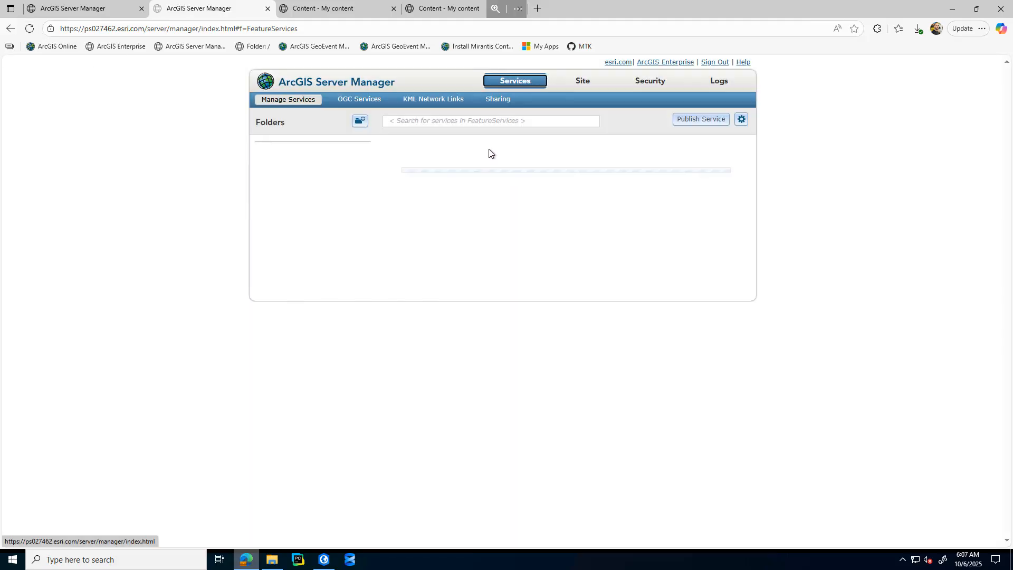
pyautogui.click(463, 147)
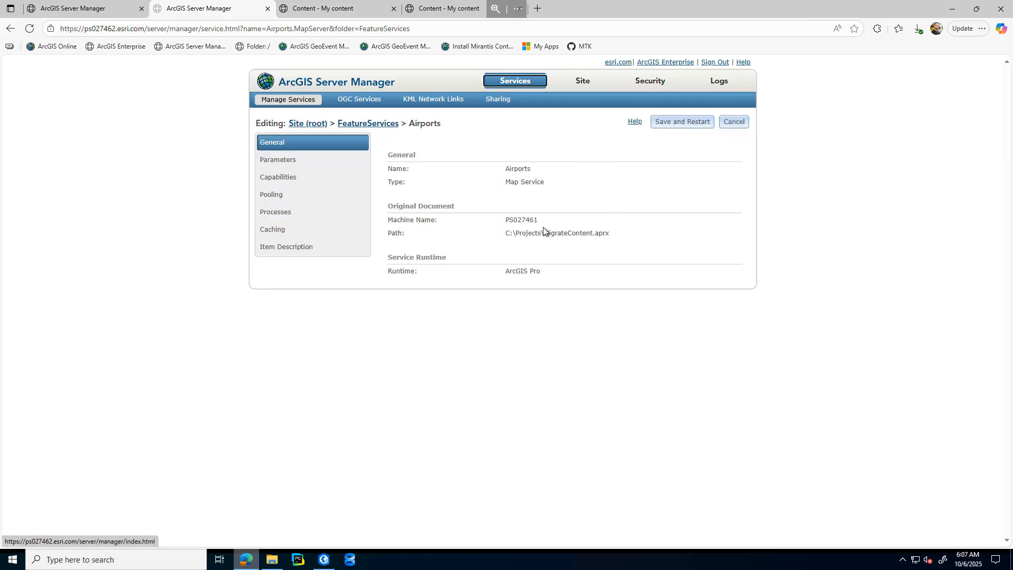
pyautogui.click(285, 178)
pyautogui.click(594, 304)
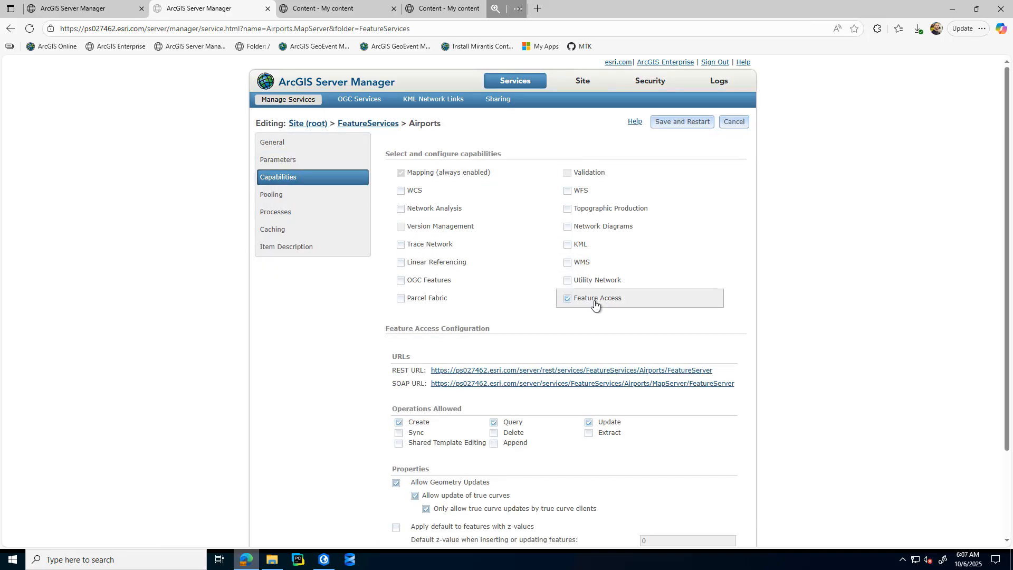